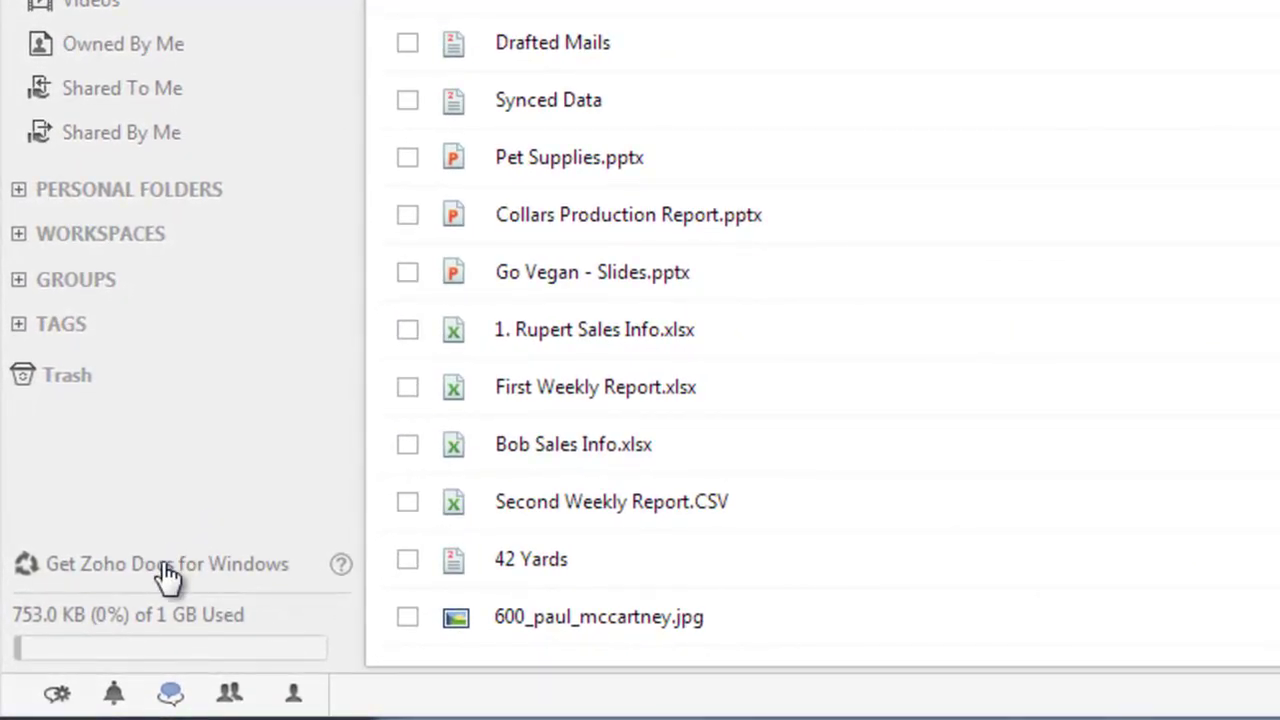
Download the Windows installer ZohoDocs.exe from the Zoho Docs for Desktop help page.
{"action": "left_click", "coordinate": [167, 570]}
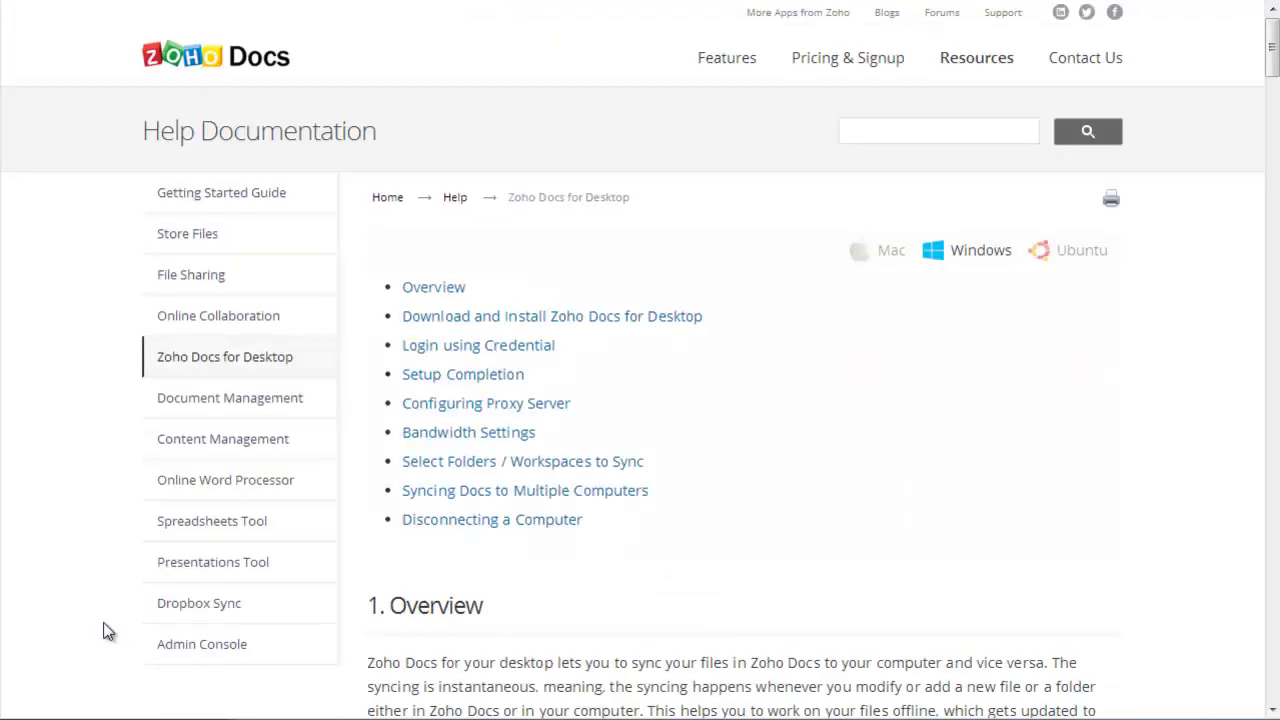
{"action": "scroll", "coordinate": [105, 630], "scroll_direction": "down", "scroll_amount": 2}
{"action": "scroll", "coordinate": [105, 630], "scroll_direction": "down", "scroll_amount": 1}
{"action": "scroll", "coordinate": [105, 630], "scroll_direction": "down", "scroll_amount": 2}
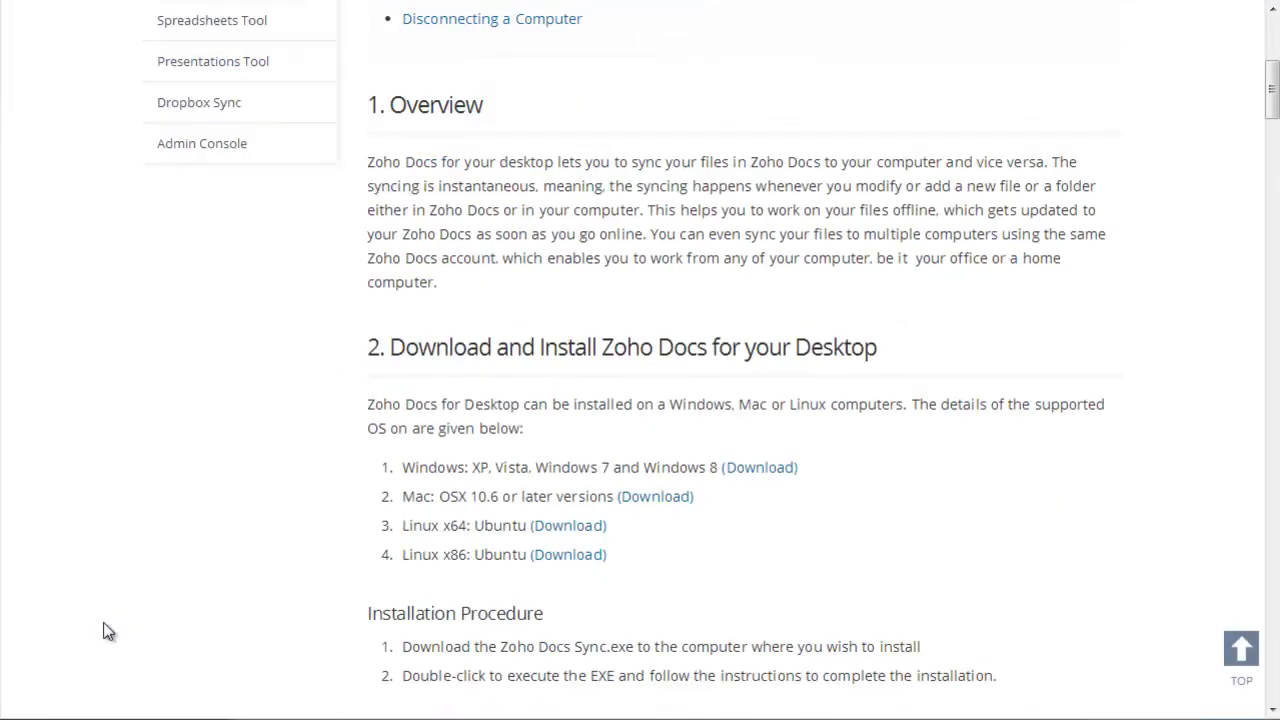
{"action": "left_click", "coordinate": [765, 468]}
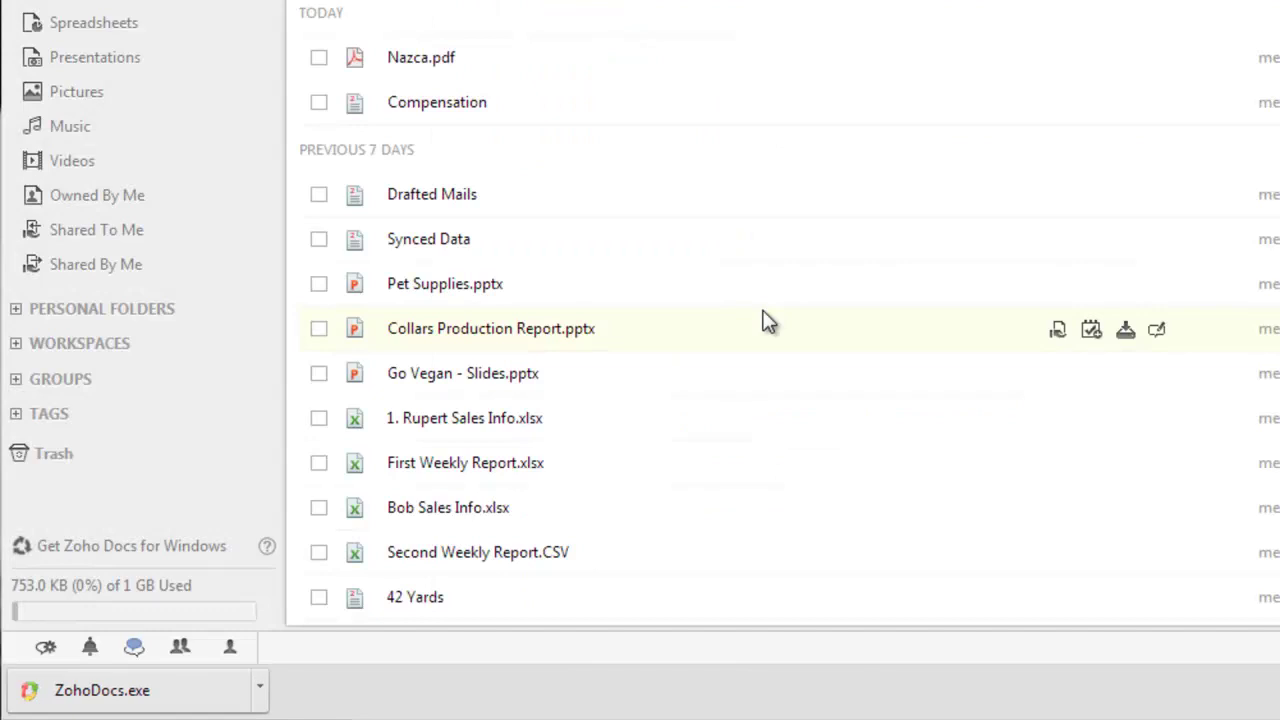
Run ZohoDocs.exe to install the sync client, then sign in with the account e-mail and password.
{"action": "left_click", "coordinate": [106, 697]}
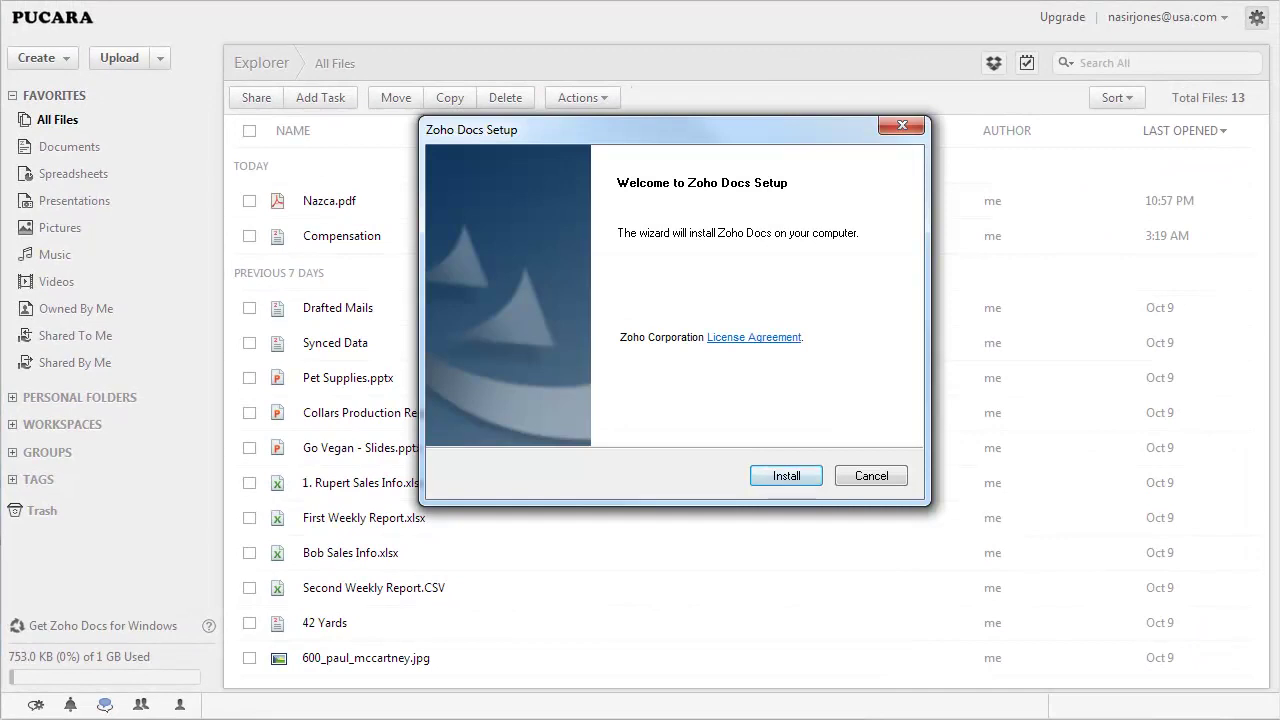
{"action": "left_click", "coordinate": [787, 476]}
{"action": "type", "text": "n"}
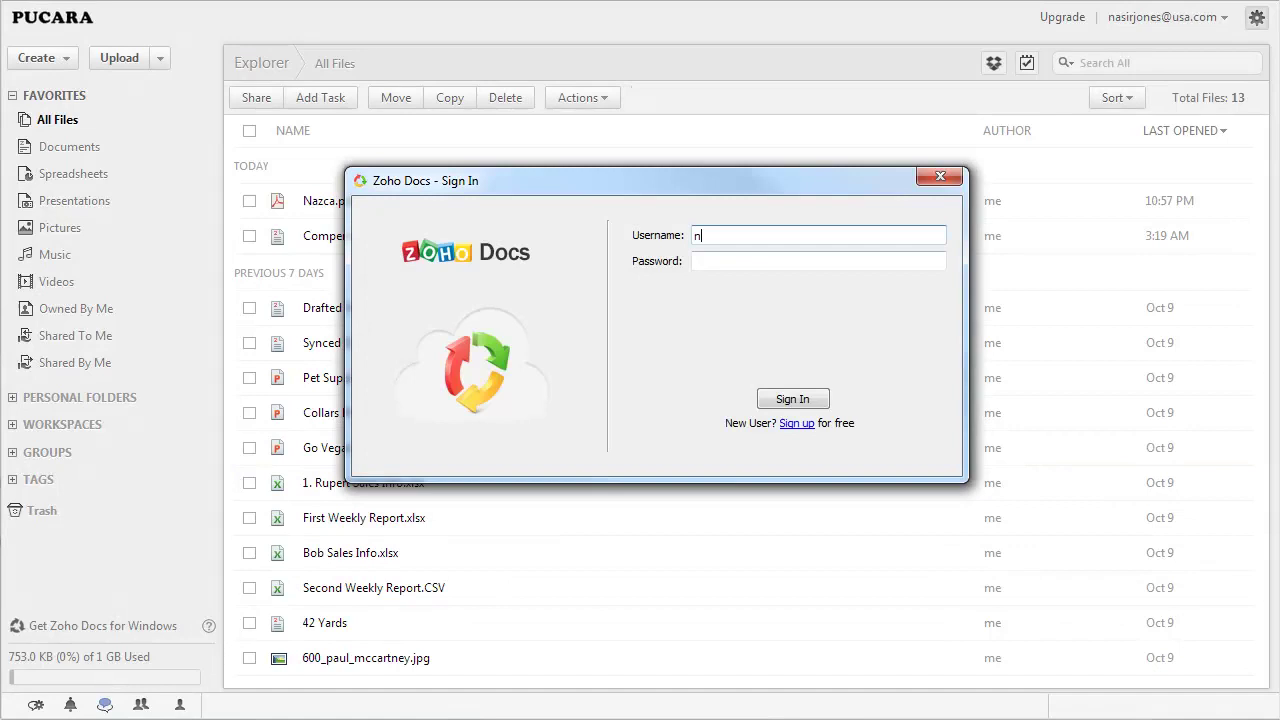
{"action": "key", "text": "Tab"}
{"action": "type", "text": "••••••••"}
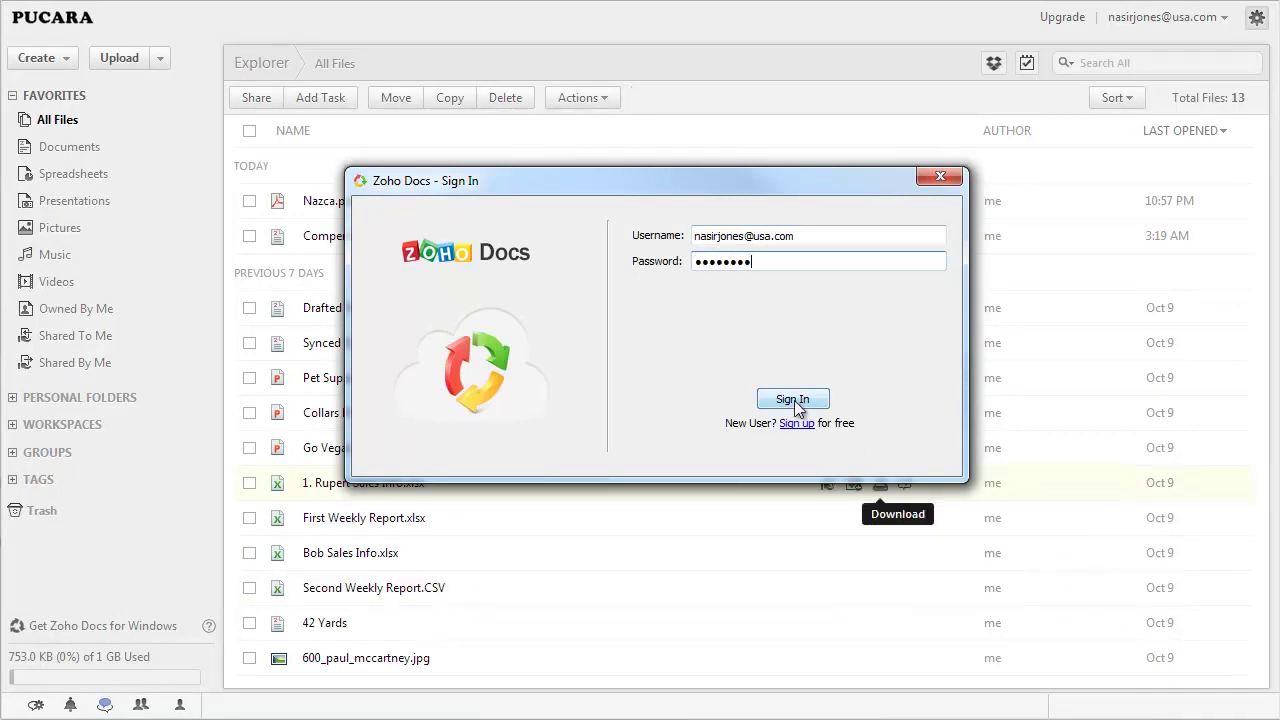
{"action": "left_click", "coordinate": [792, 399]}
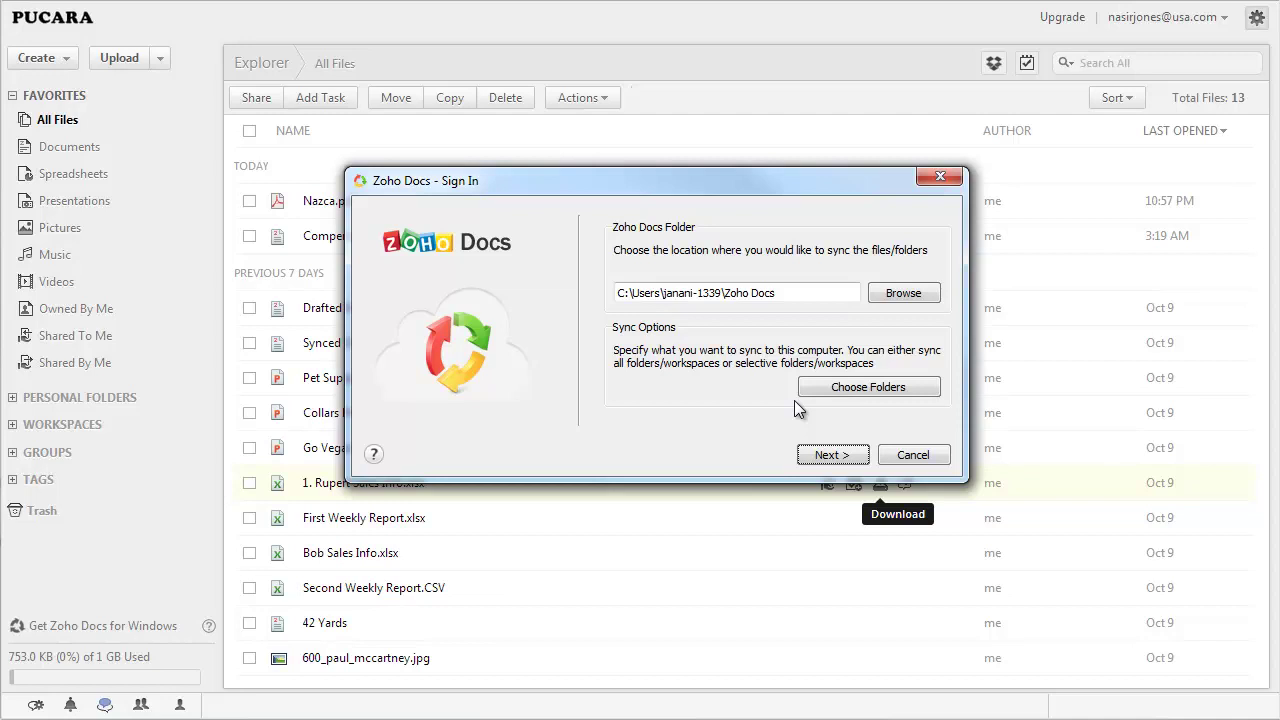
Set the Zoho Docs sync folder location to the Pucara Ltd folder.
{"action": "left_click_drag", "start_coordinate": [724, 292], "coordinate": [785, 292]}
{"action": "left_click", "coordinate": [785, 292]}
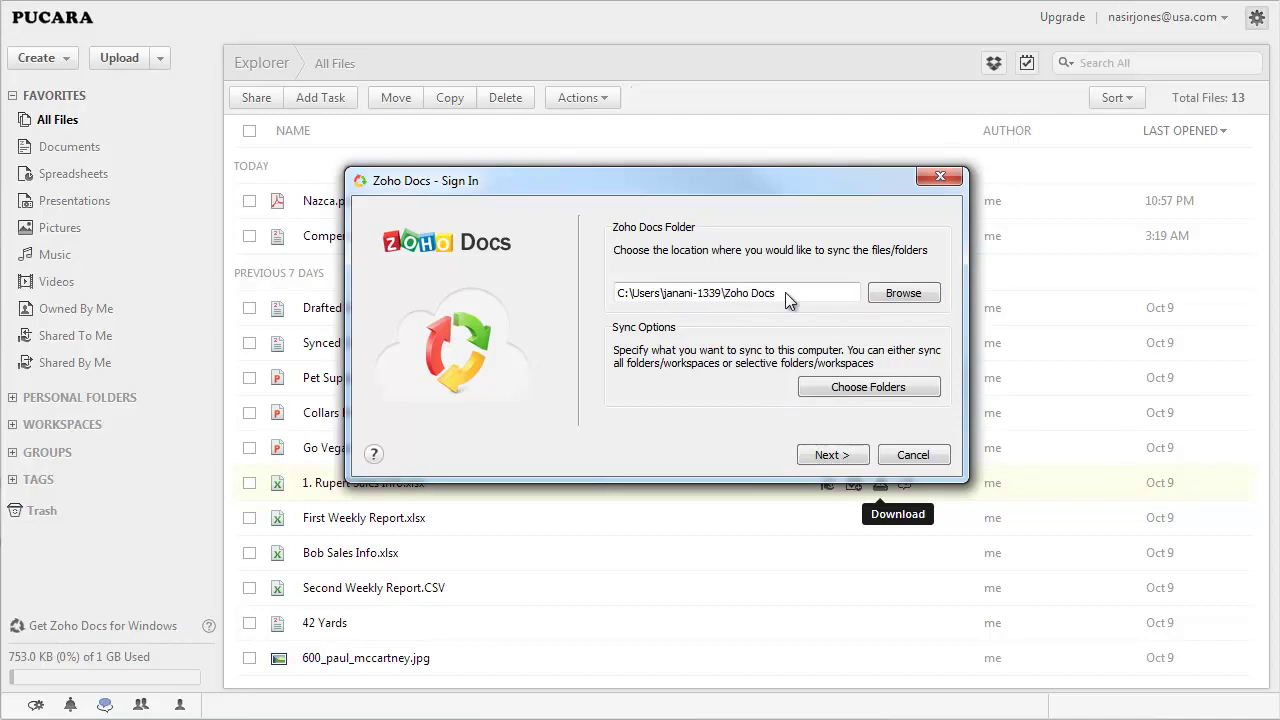
{"action": "left_click", "coordinate": [910, 300]}
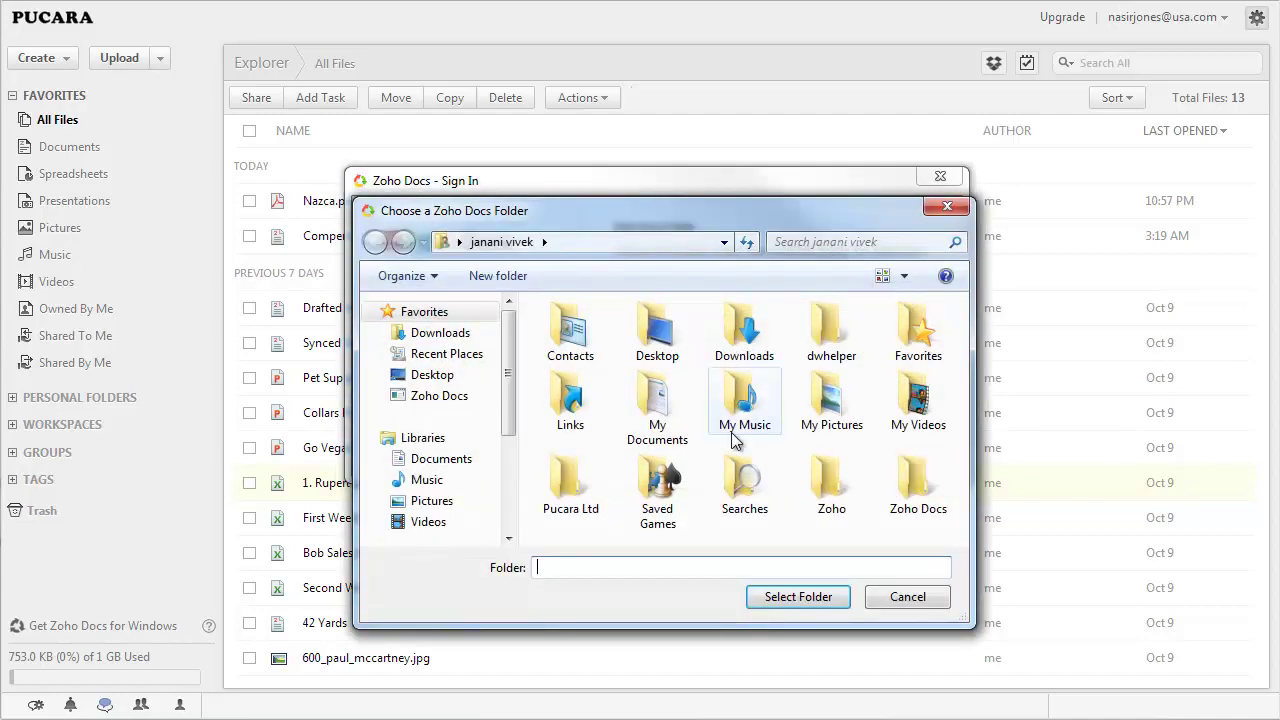
{"action": "left_click", "coordinate": [570, 482]}
{"action": "left_click", "coordinate": [776, 597]}
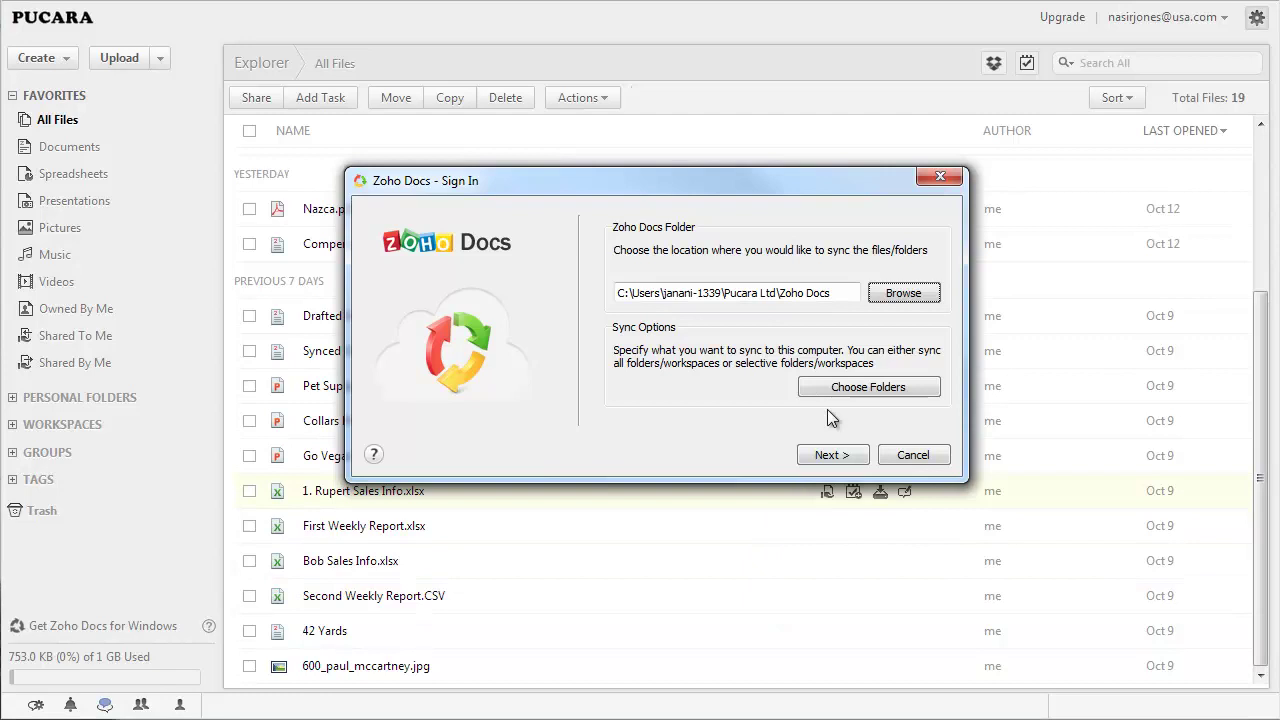
Choose selective sync, excluding the Abstracts folder and the Pucara - Daily Reports workspace.
{"action": "left_click", "coordinate": [853, 392]}
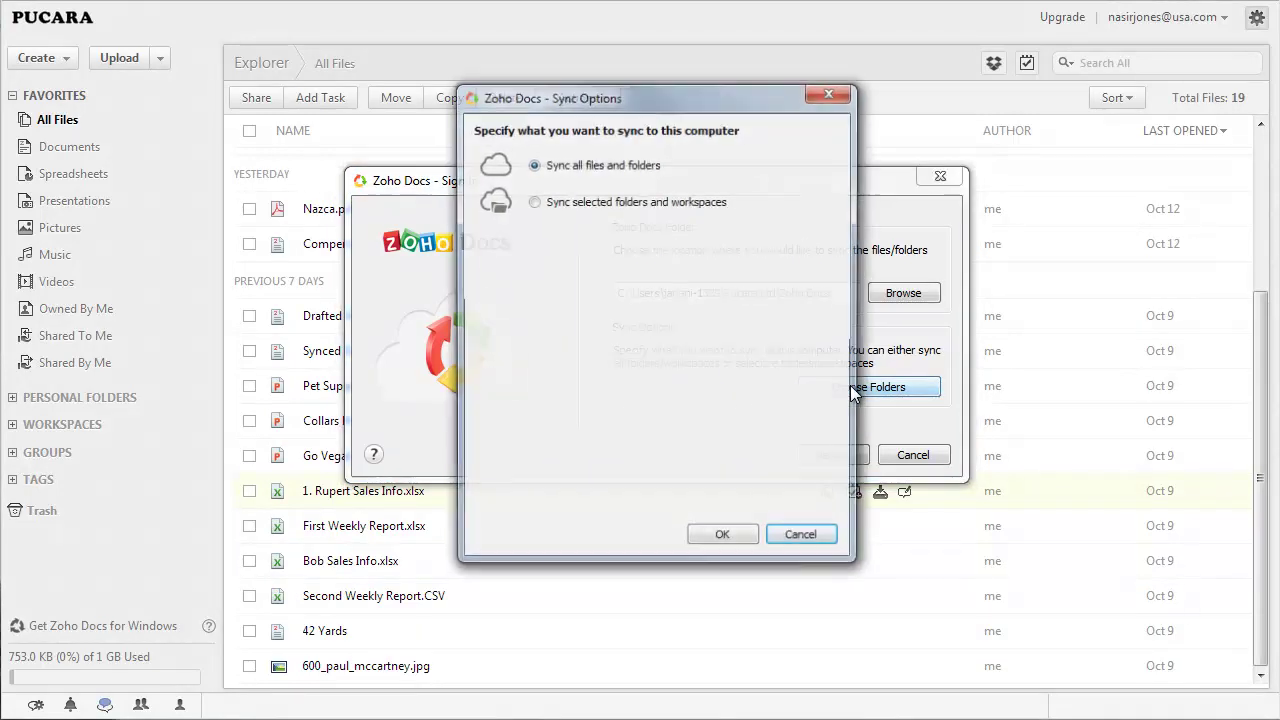
{"action": "left_click", "coordinate": [534, 202]}
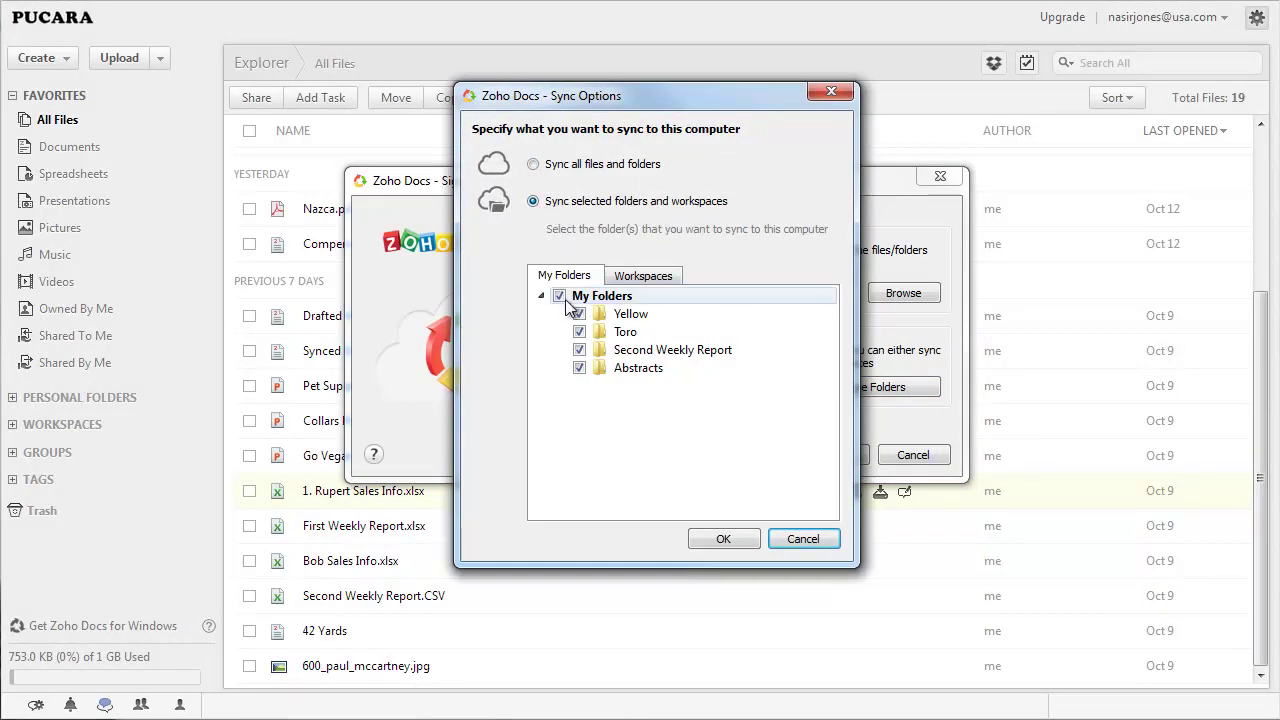
{"action": "left_click", "coordinate": [579, 368]}
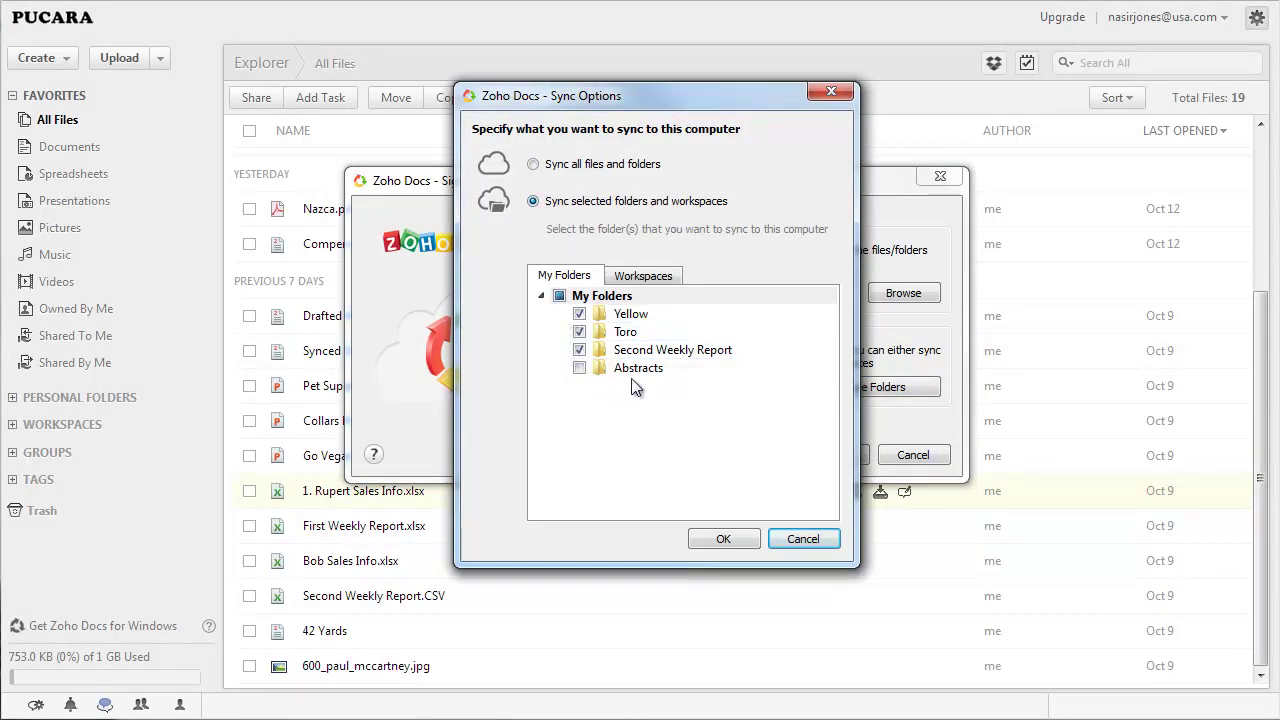
{"action": "left_click", "coordinate": [645, 280]}
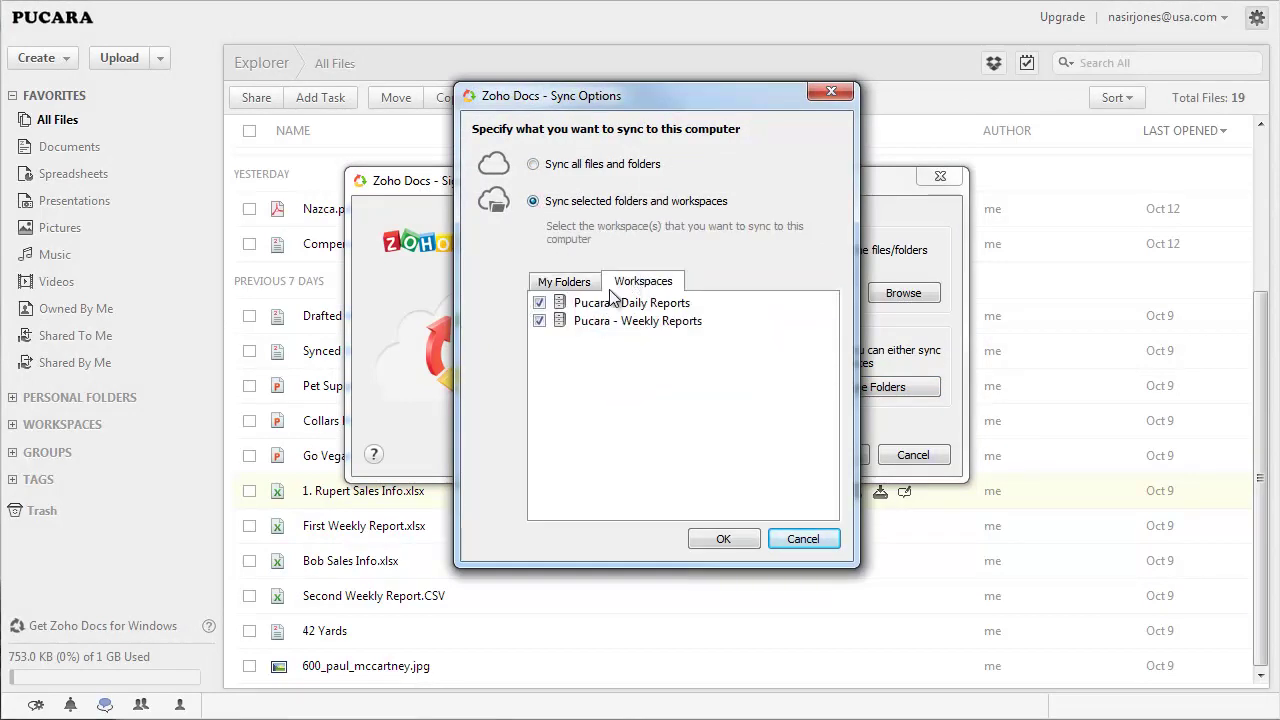
{"action": "left_click", "coordinate": [539, 302]}
{"action": "left_click", "coordinate": [724, 538]}
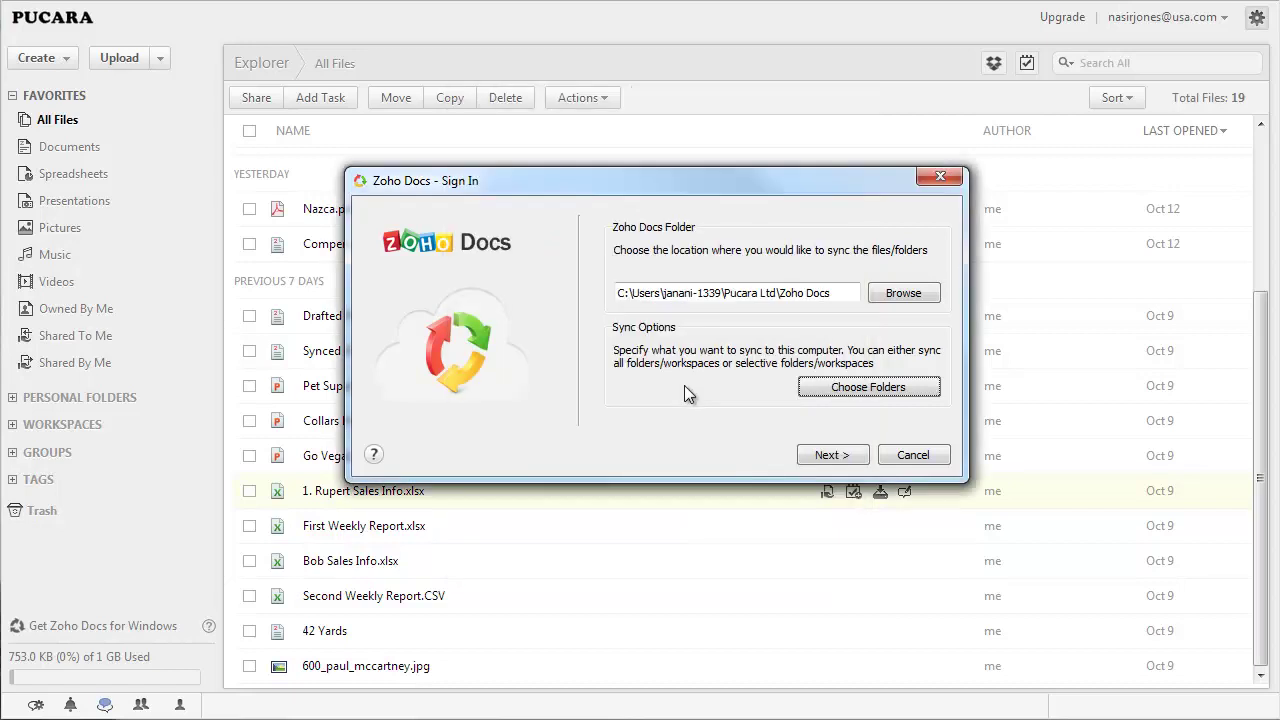
{"action": "left_click", "coordinate": [831, 455]}
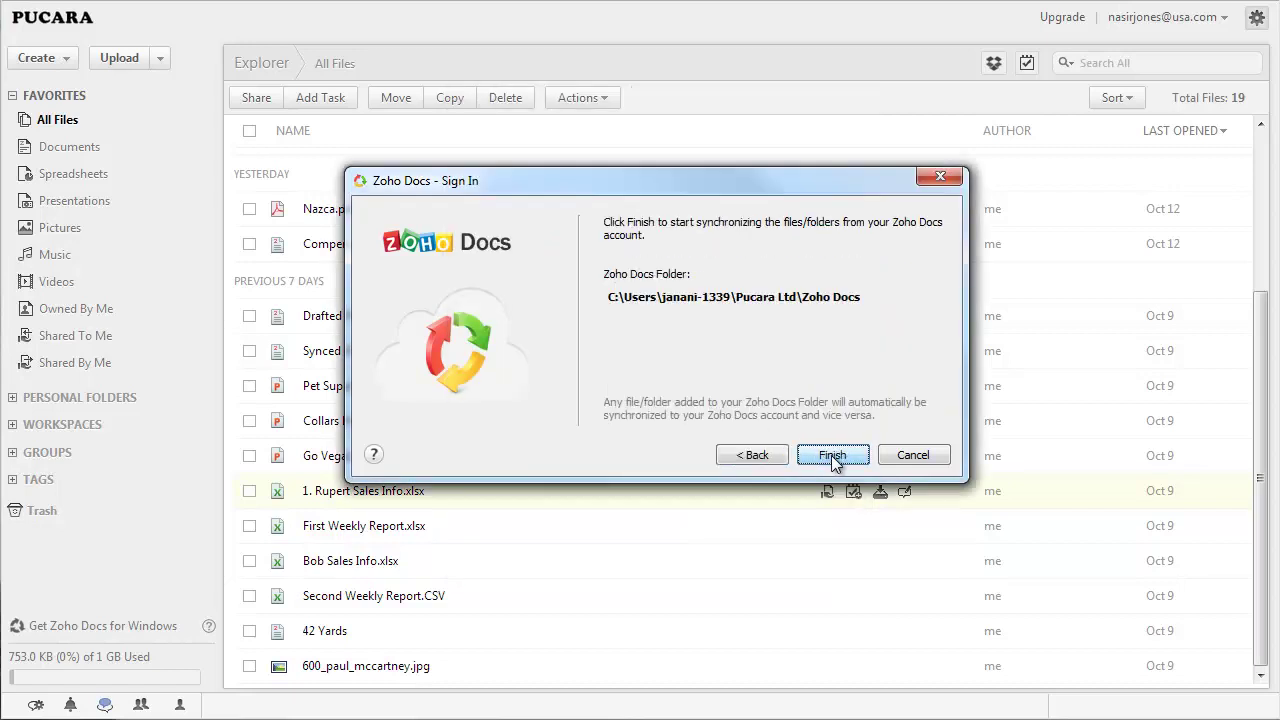
Finish setup so the Zoho Docs folder under Pucara Ltd syncs its 12 items.
{"action": "left_click", "coordinate": [831, 455]}
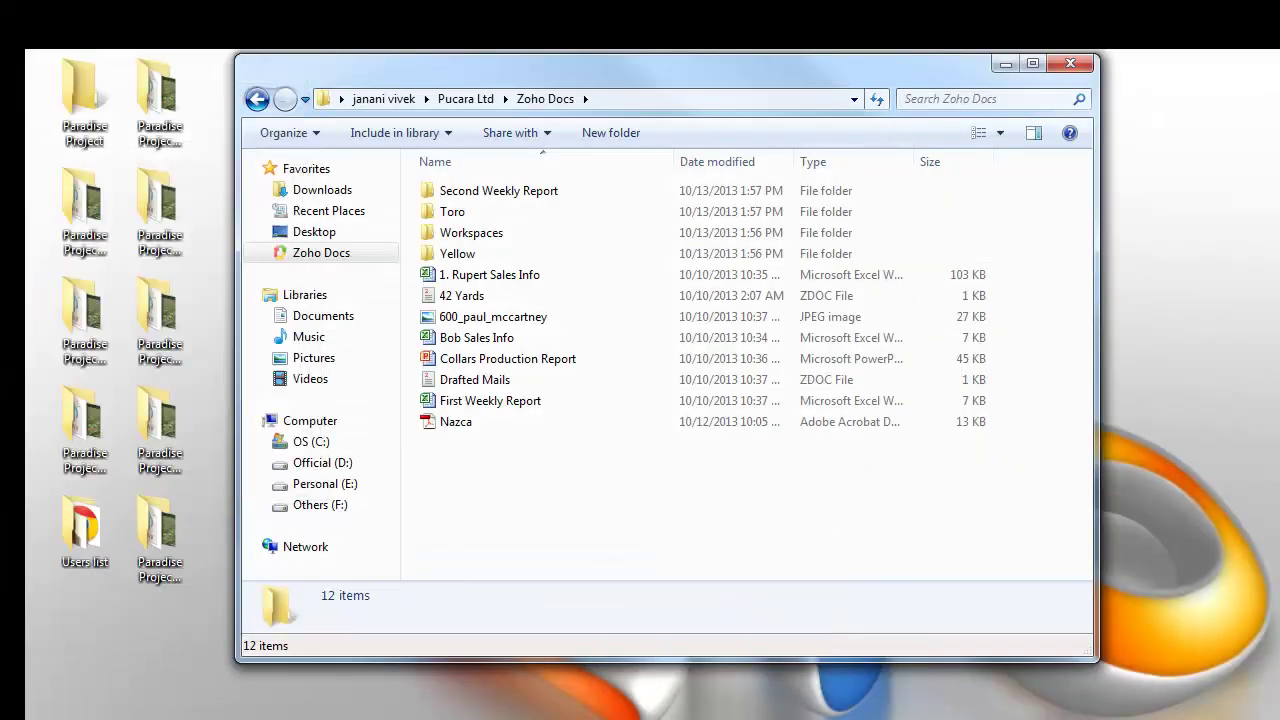
Move the Paradise Project folder from the desktop into the local Zoho Docs folder.
{"action": "left_click", "coordinate": [80, 108]}
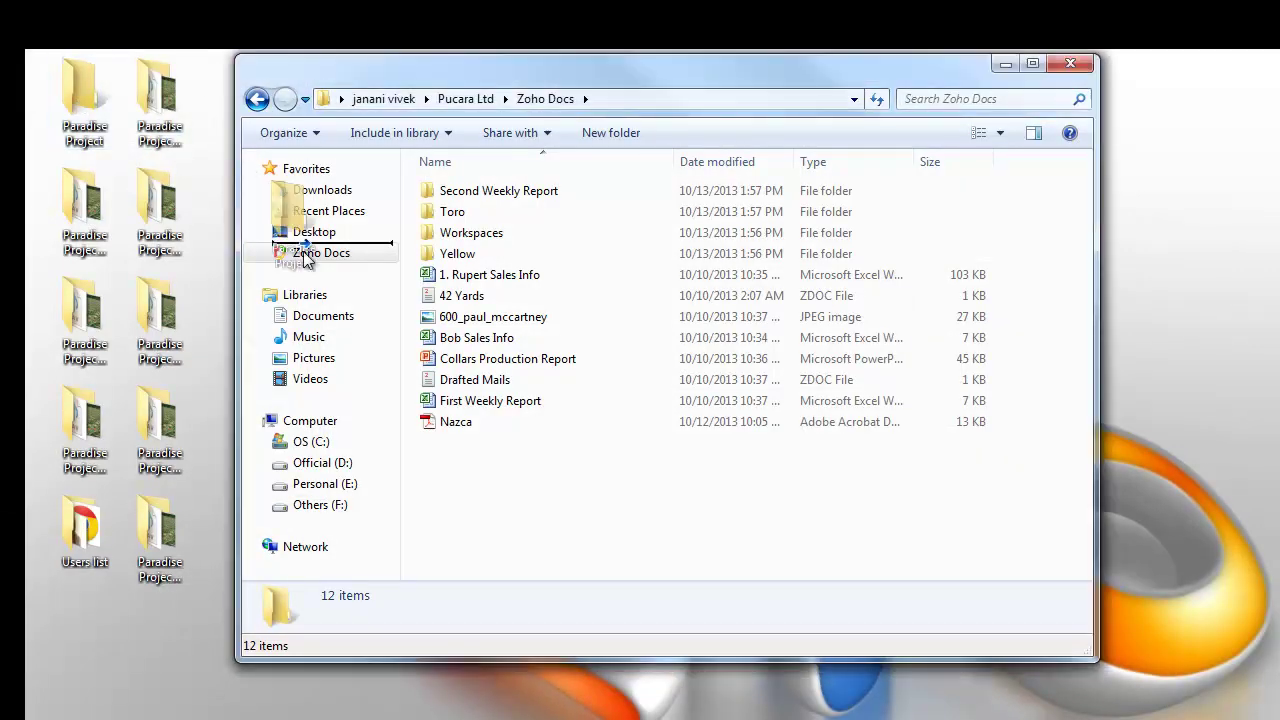
{"action": "left_click_drag", "start_coordinate": [305, 258], "coordinate": [473, 501]}
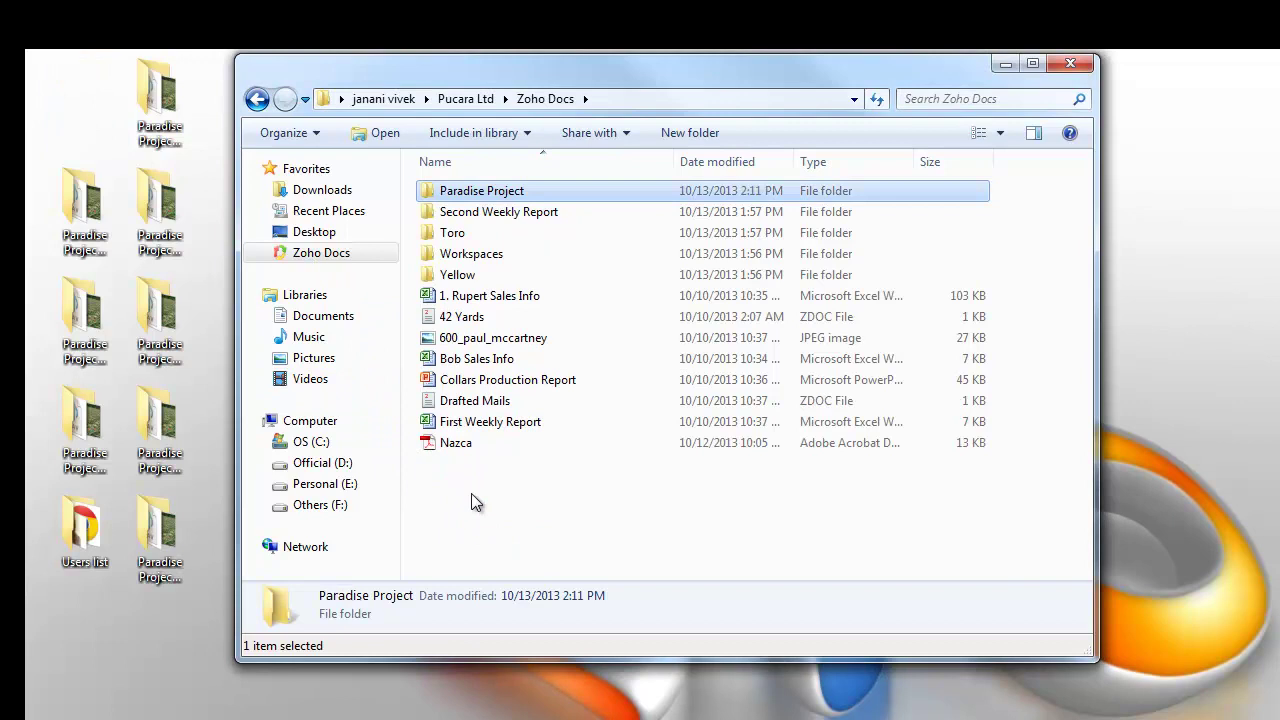
{"action": "left_click", "coordinate": [471, 493]}
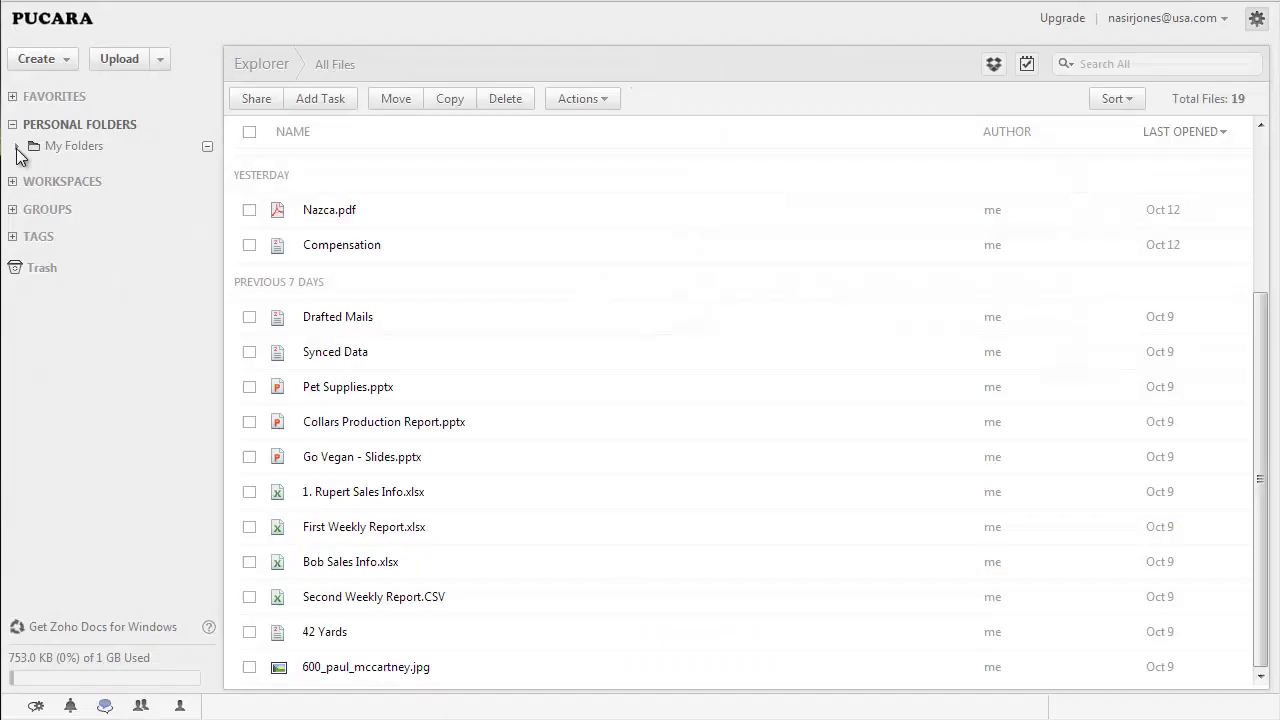
Show Paradise Project online and locally side by side, each listing the same six files.
{"action": "left_click", "coordinate": [16, 146]}
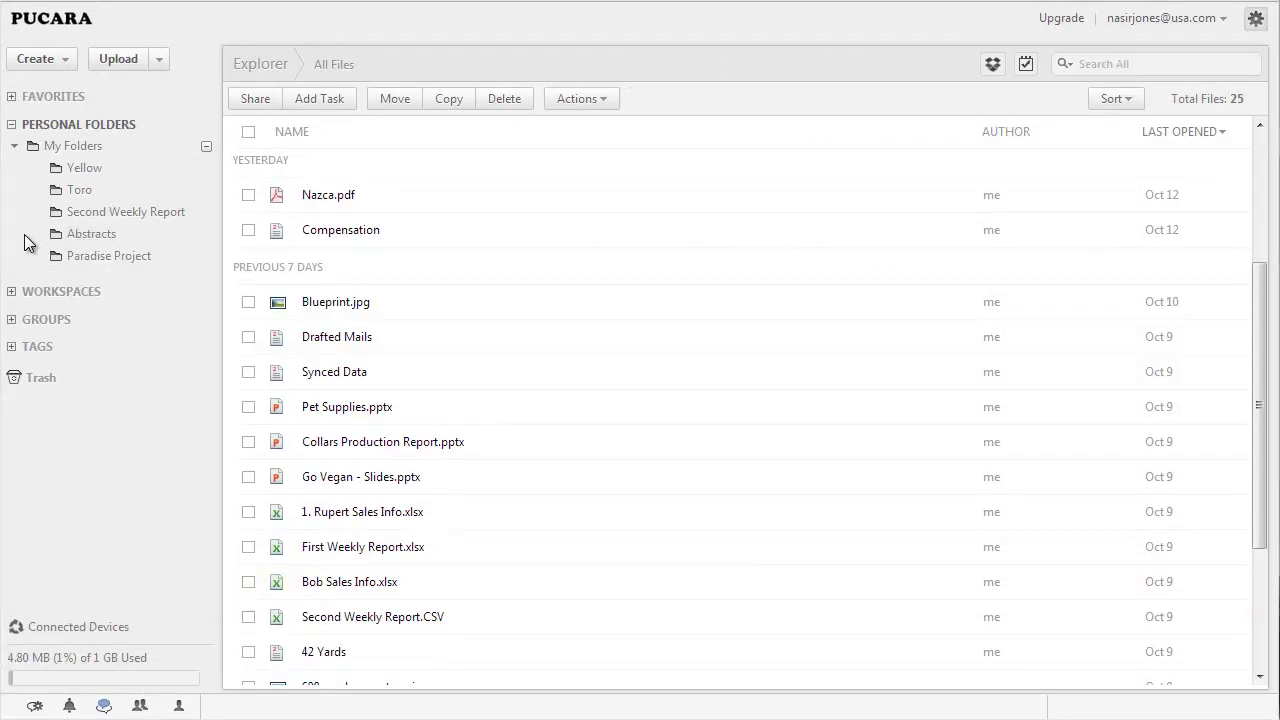
{"action": "left_click", "coordinate": [109, 256]}
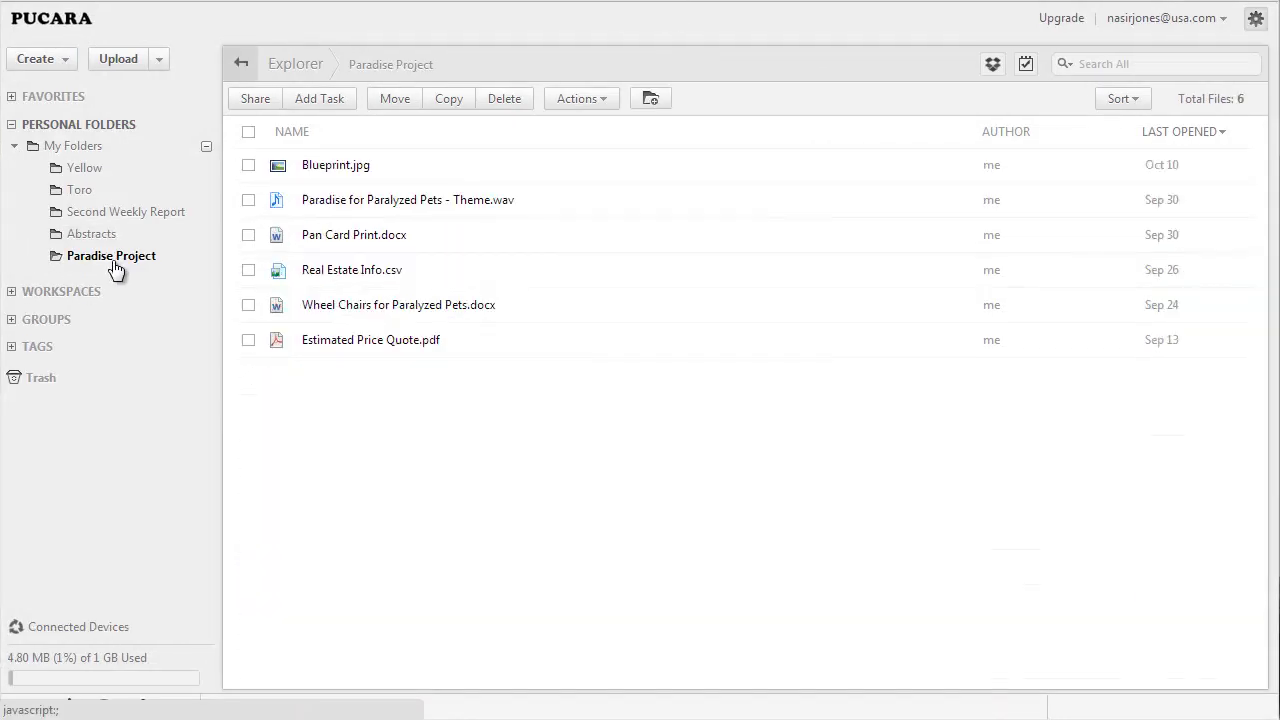
{"action": "double_click", "coordinate": [436, 108]}
{"action": "left_click_drag", "start_coordinate": [431, 82], "coordinate": [781, 97]}
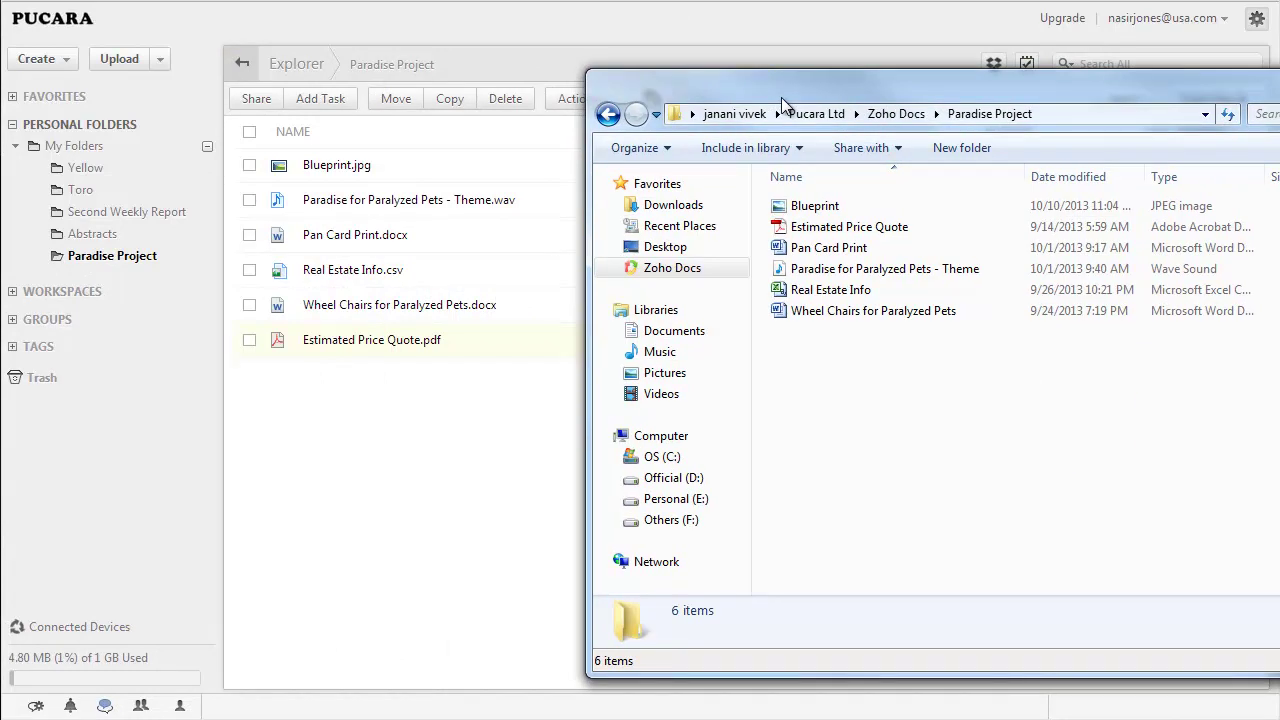
Create a blank document named 'Sync Test Document' online and check it appears in the local folder.
{"action": "left_click", "coordinate": [64, 63]}
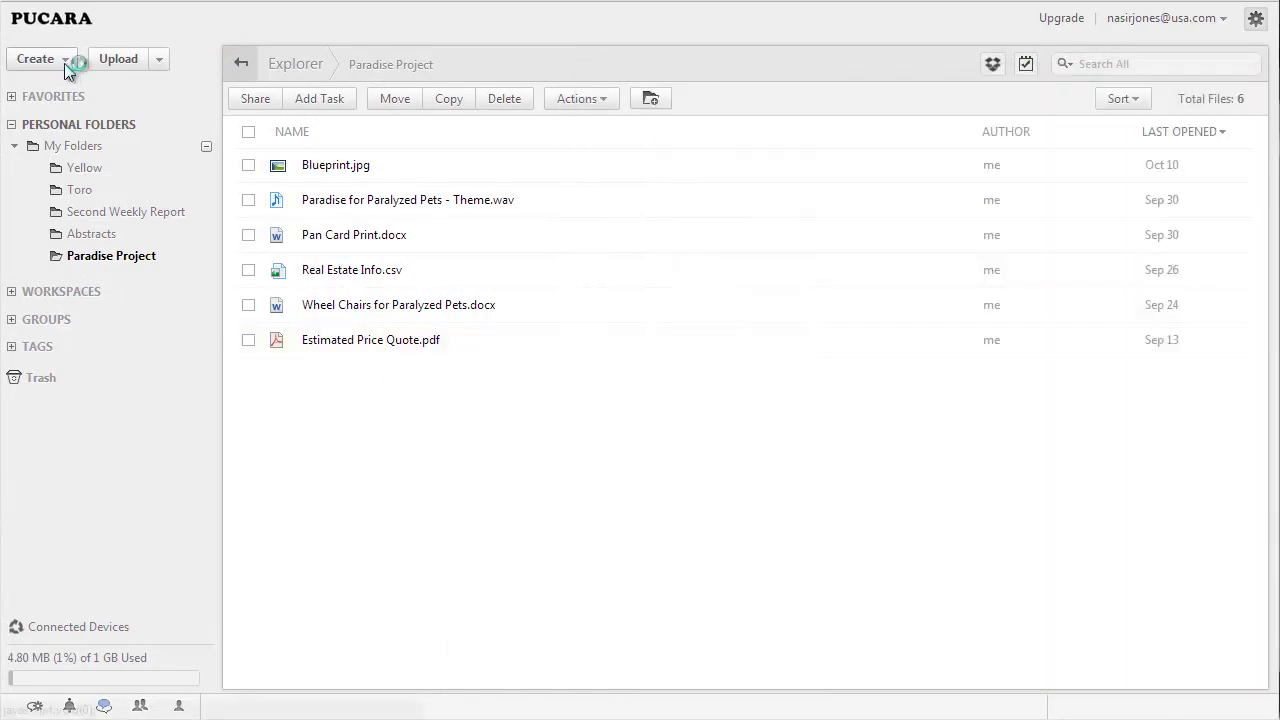
{"action": "left_click", "coordinate": [64, 88]}
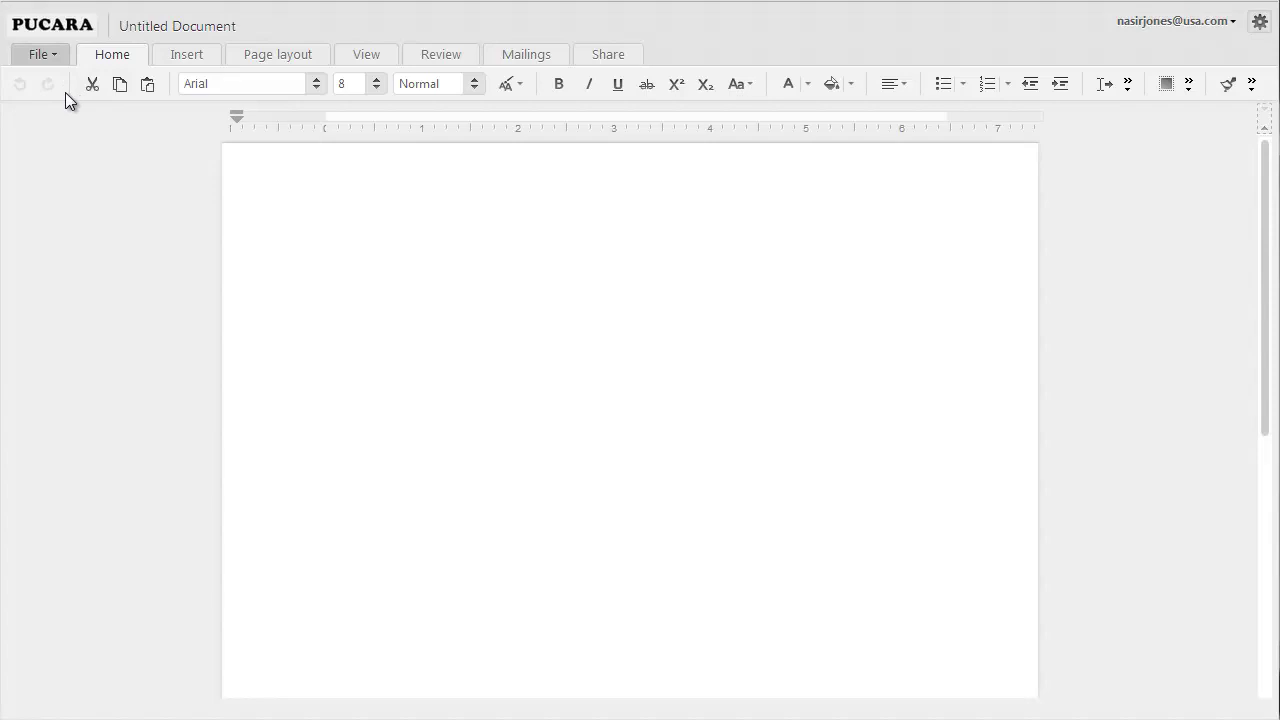
{"action": "left_click", "coordinate": [164, 28]}
{"action": "type", "text": "Sync Test Document"}
{"action": "key", "text": "Return"}
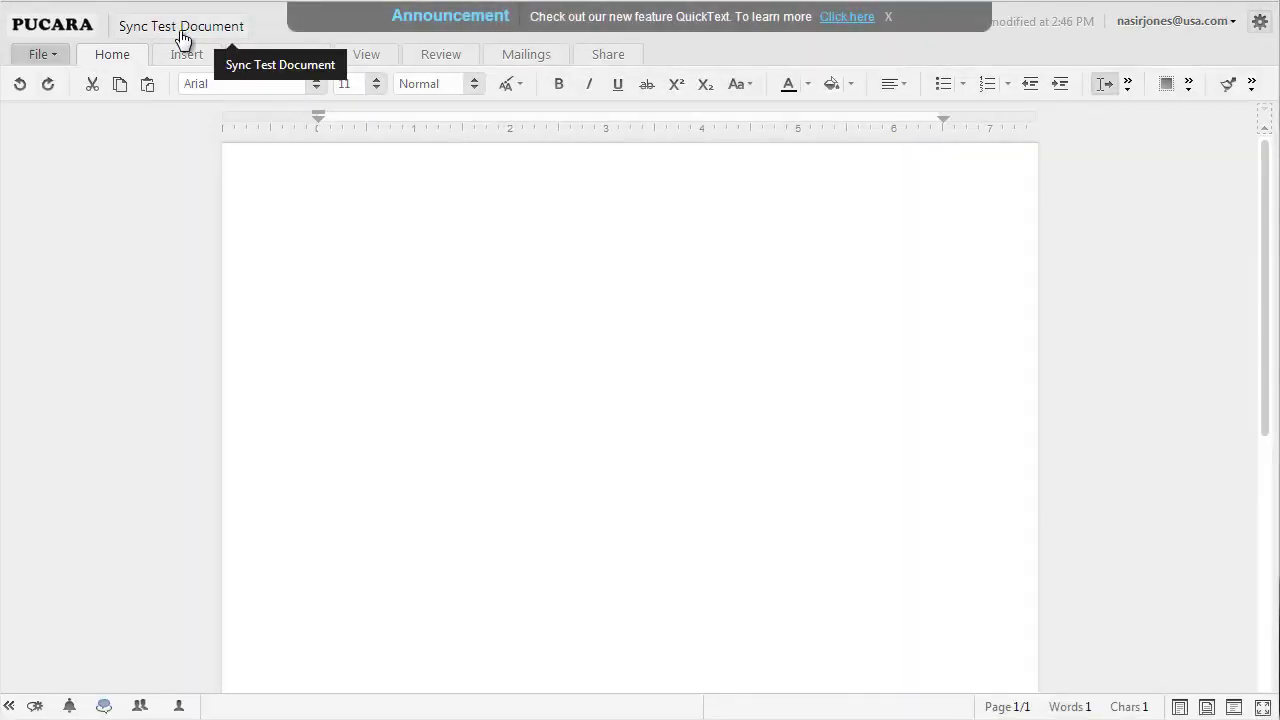
{"action": "key", "text": "alt+Tab"}
{"action": "left_click", "coordinate": [662, 285]}
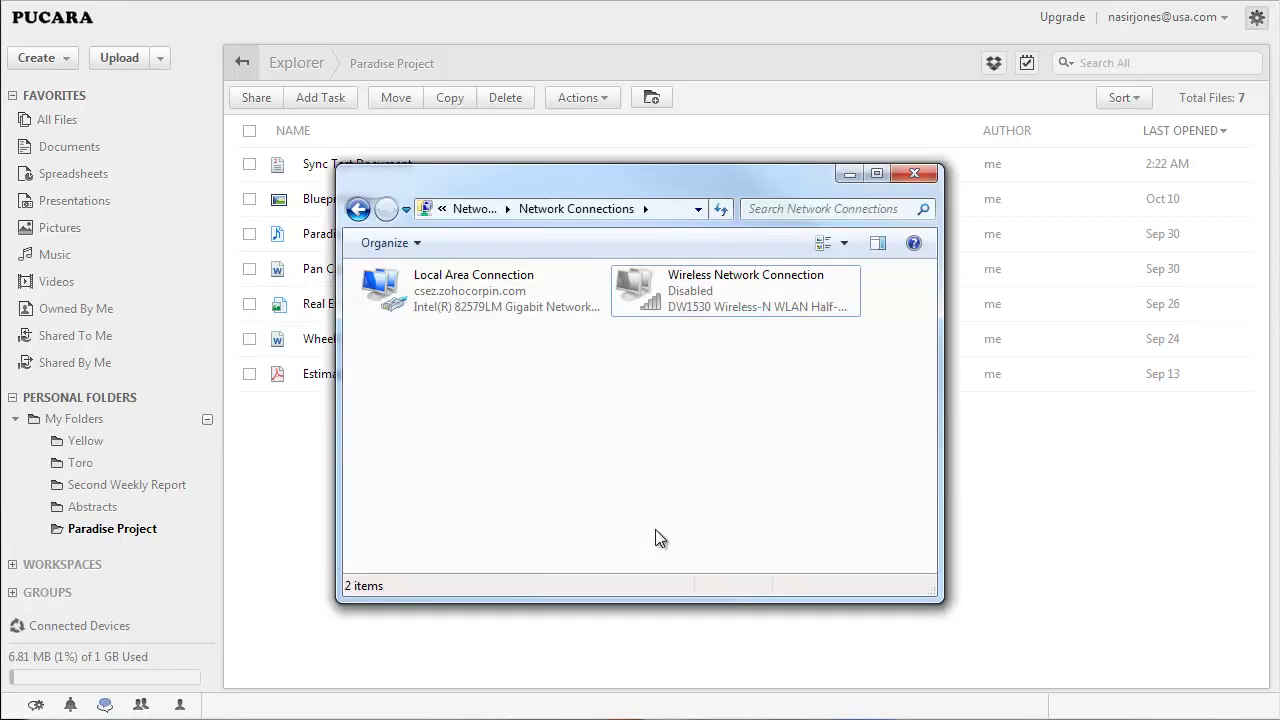
Disable the wired Local Area Connection to take the computer offline.
{"action": "left_click", "coordinate": [525, 284]}
{"action": "right_click", "coordinate": [525, 284]}
{"action": "left_click", "coordinate": [528, 288]}
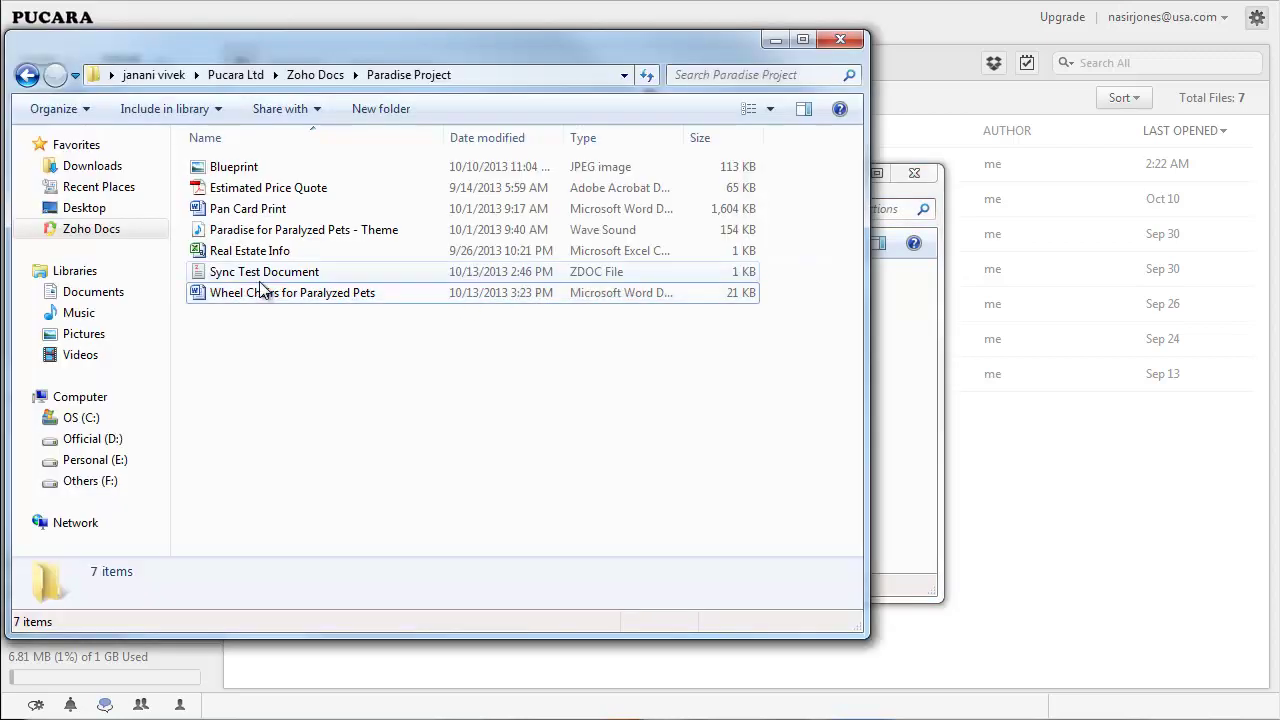
Centre the dog photo in Wheel Chairs for Paralyzed Pets, close Word, and re-enable wireless.
{"action": "left_click", "coordinate": [258, 293]}
{"action": "double_click", "coordinate": [257, 292]}
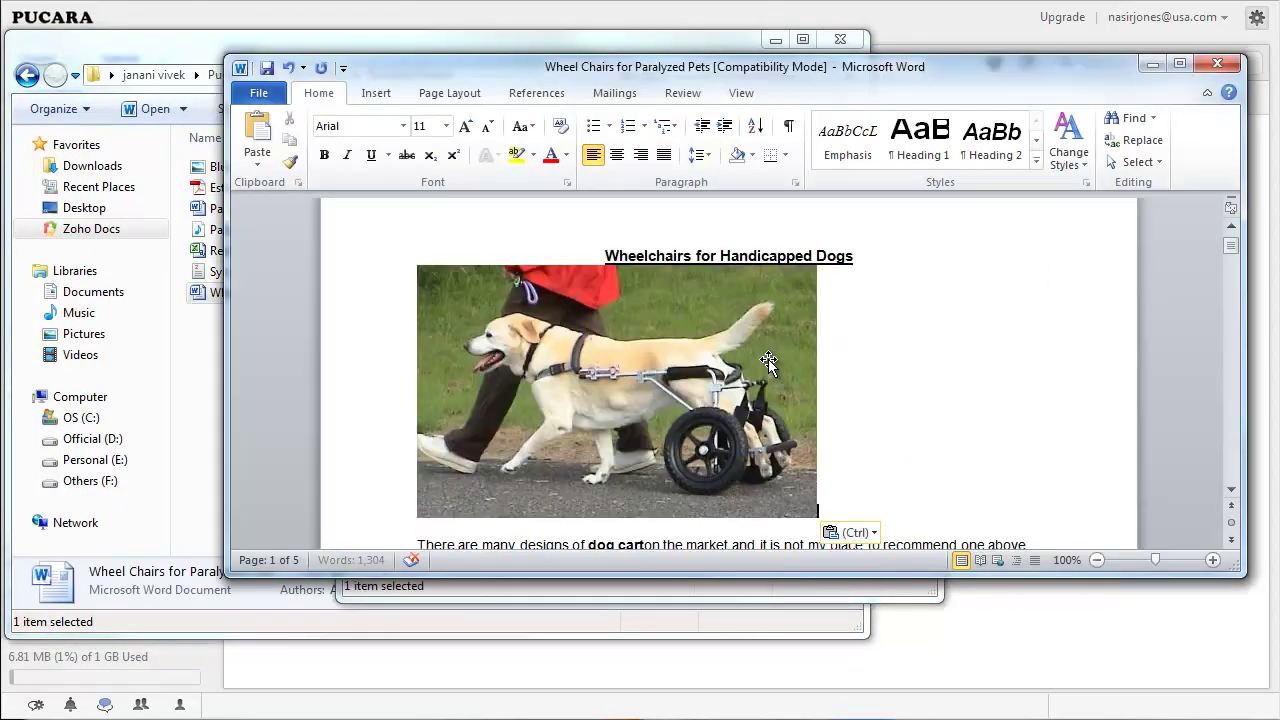
{"action": "left_click", "coordinate": [768, 359]}
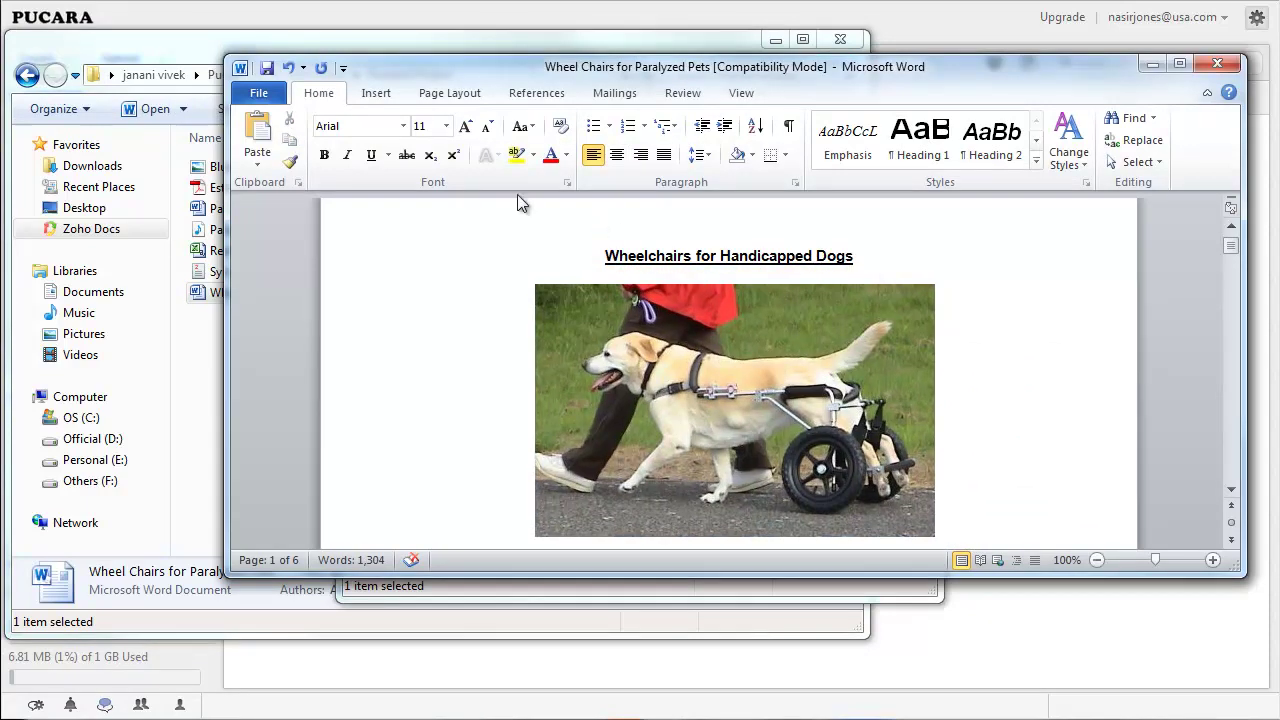
{"action": "left_click", "coordinate": [1217, 63]}
{"action": "right_click", "coordinate": [405, 291]}
{"action": "left_click", "coordinate": [436, 312]}
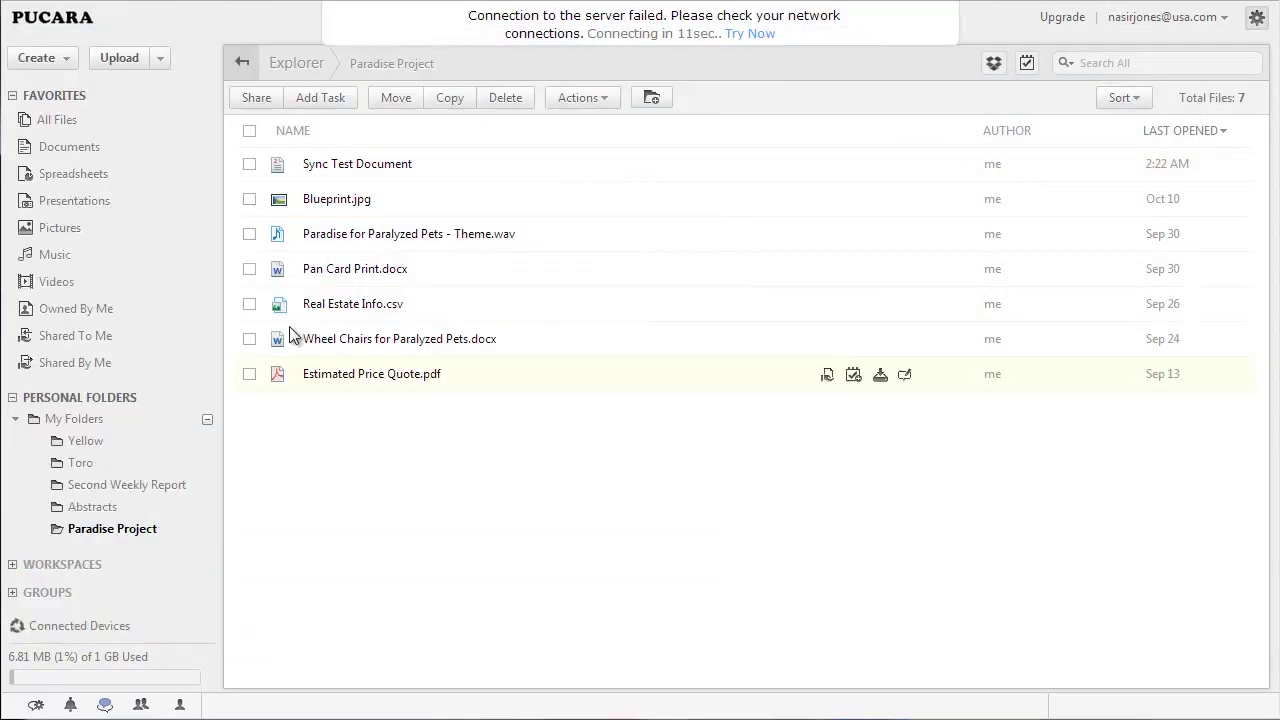
Reload Zoho Docs and open Wheel Chairs for Paralyzed Pets.docx online to see the centred photo.
{"action": "left_click", "coordinate": [88, 2]}
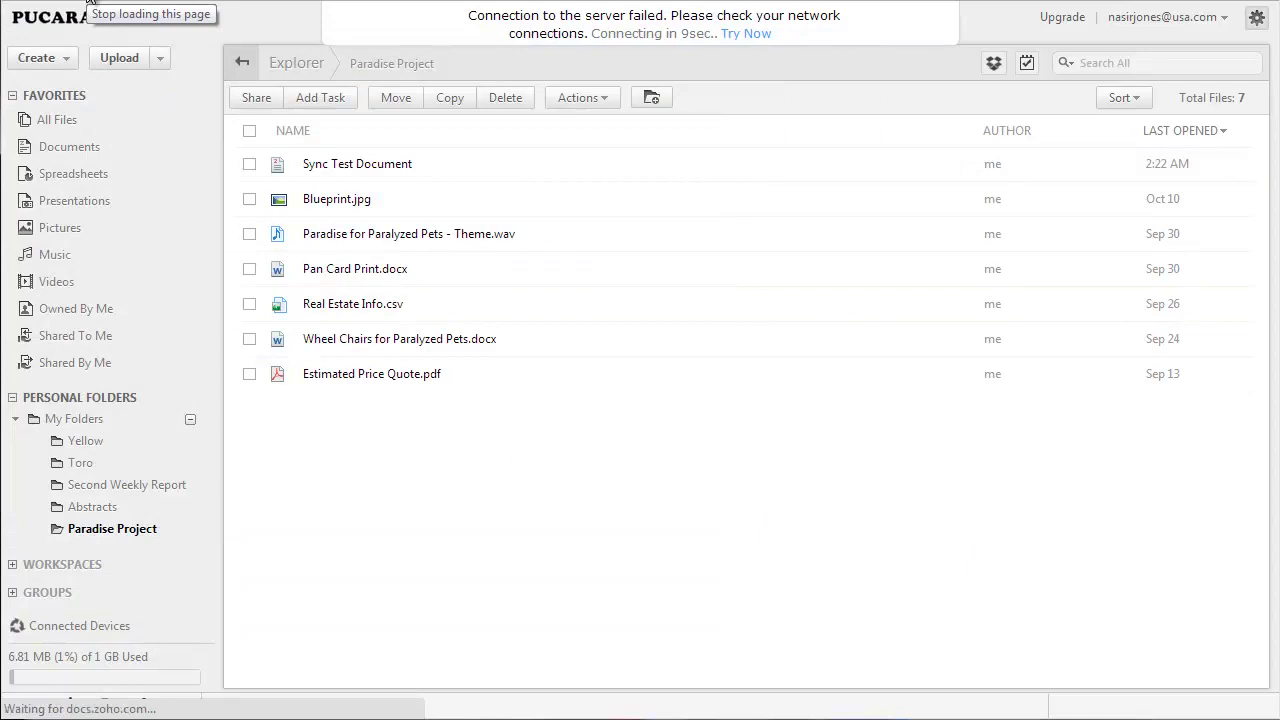
{"action": "left_click", "coordinate": [375, 340]}
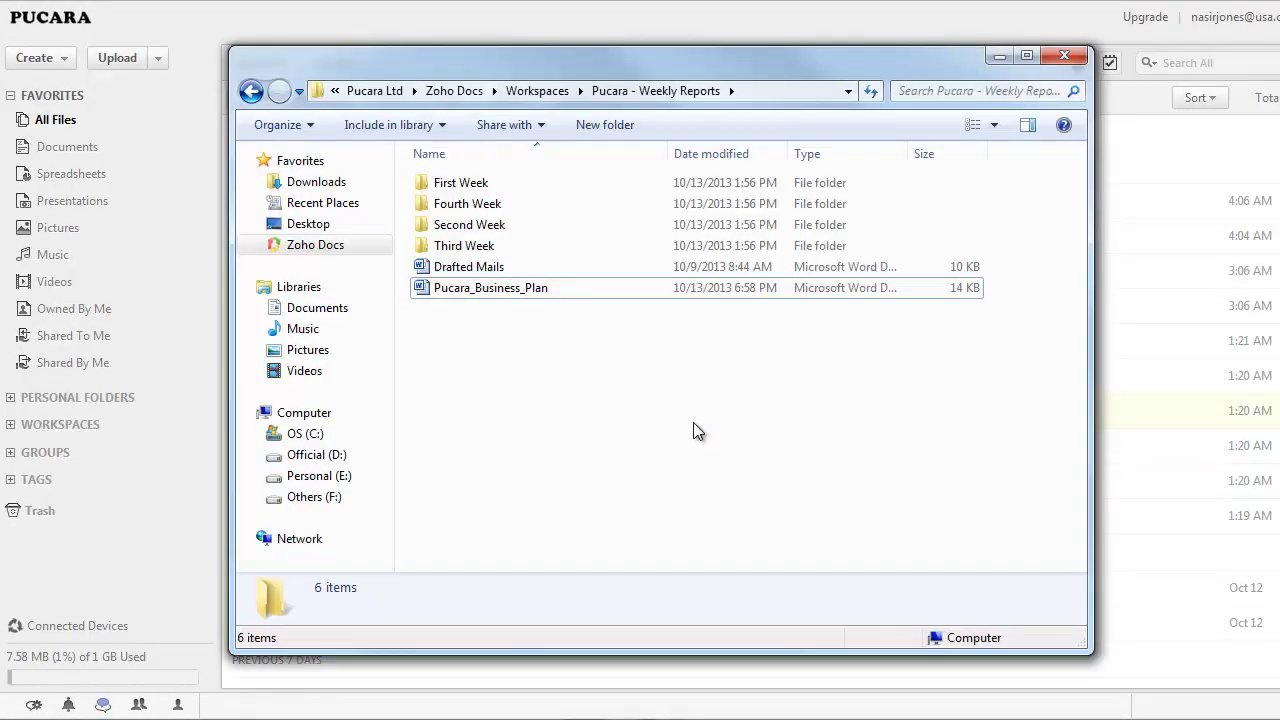
Paste the business-plan diagram below the title of Pucara_Business_Plan and save it.
{"action": "double_click", "coordinate": [482, 290]}
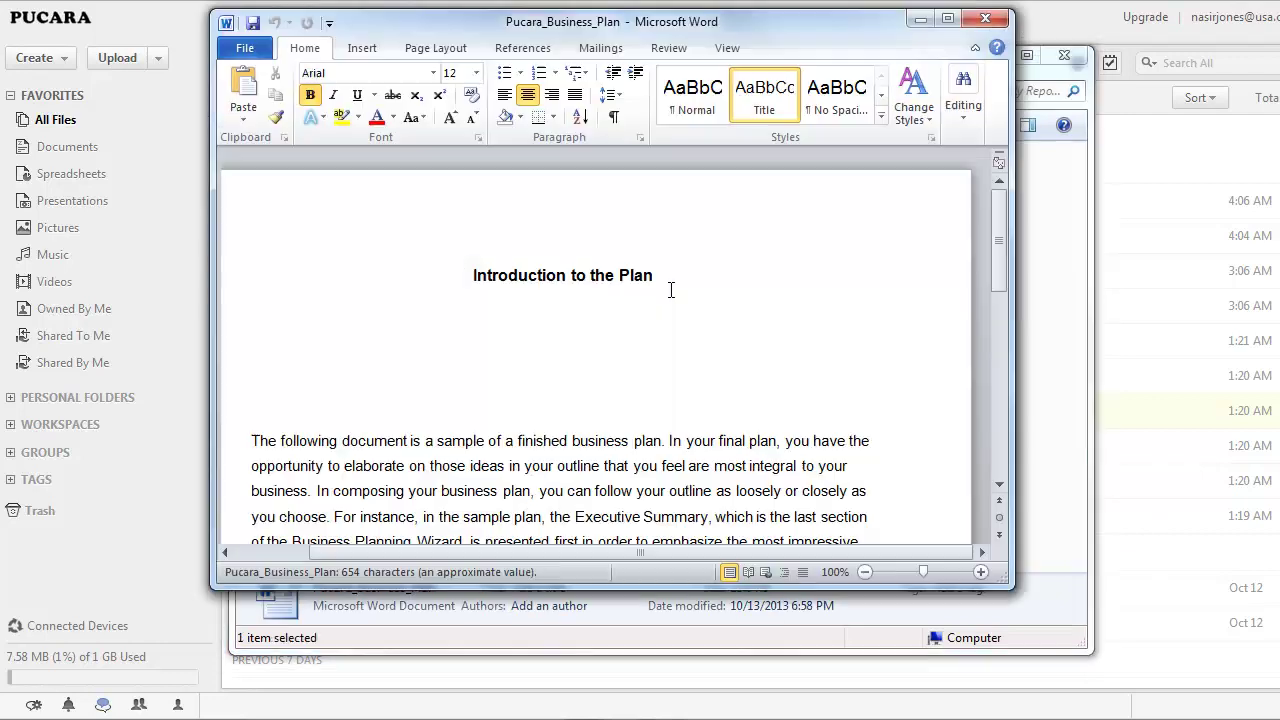
{"action": "left_click", "coordinate": [582, 336]}
{"action": "key", "text": "ctrl+v"}
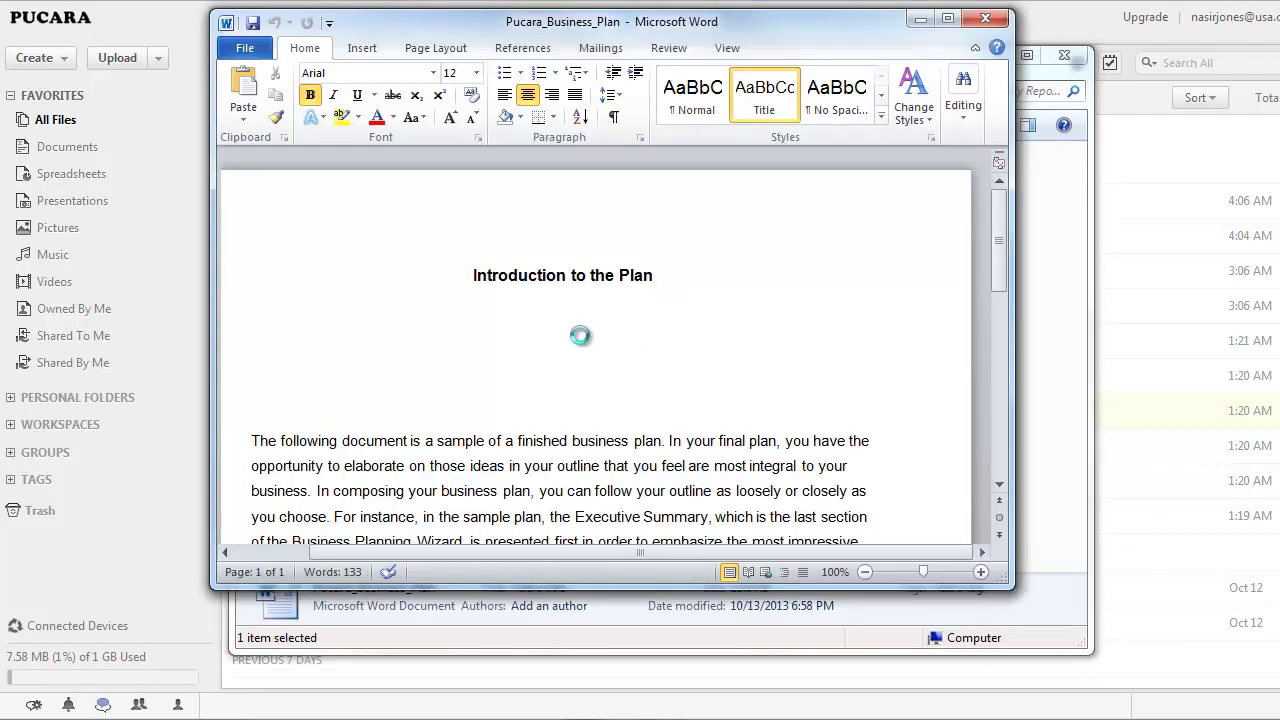
{"action": "left_click", "coordinate": [252, 24]}
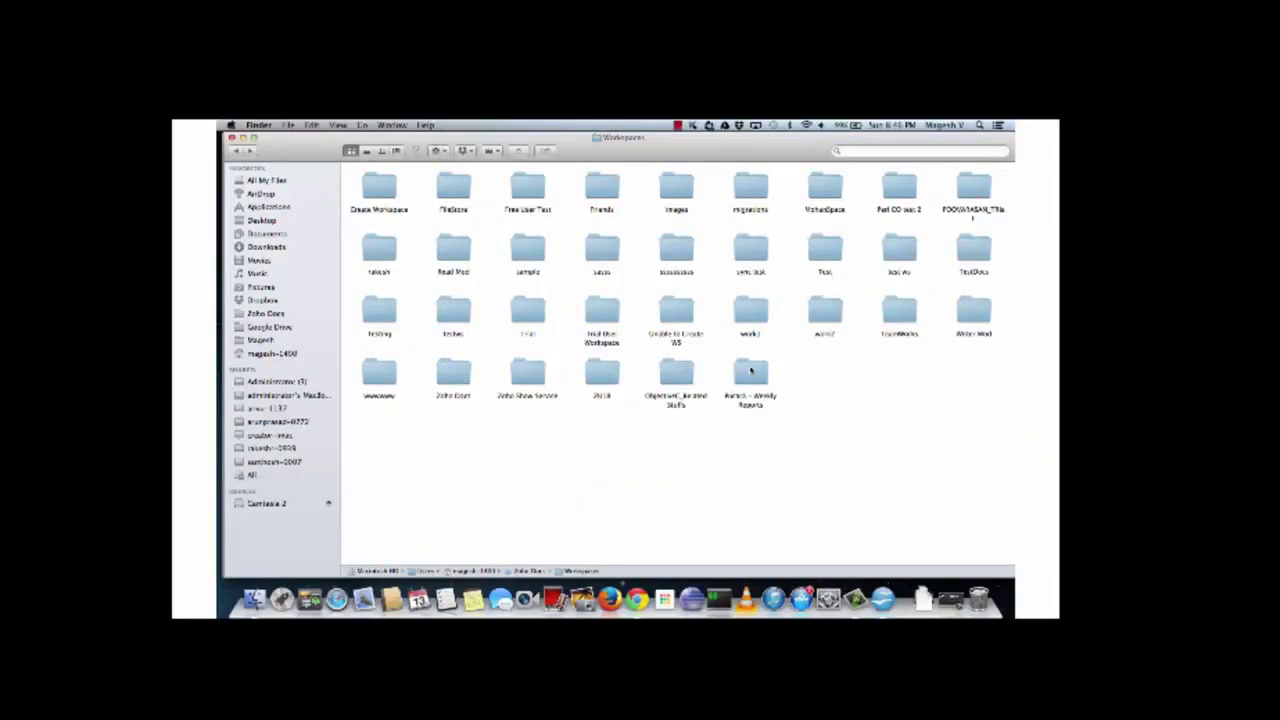
Open Pucara_Business_Plan from the Weekly Reports workspace in OpenOffice and scroll to the synced diagram.
{"action": "double_click", "coordinate": [751, 371]}
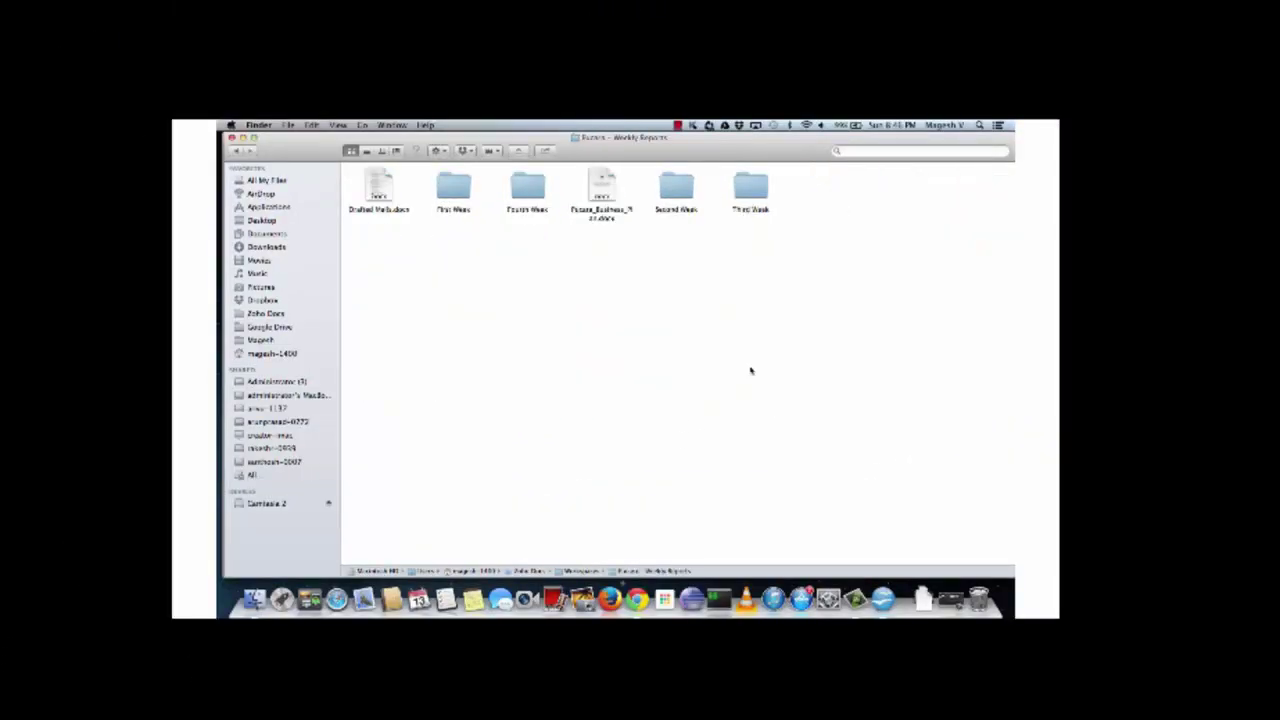
{"action": "double_click", "coordinate": [599, 195]}
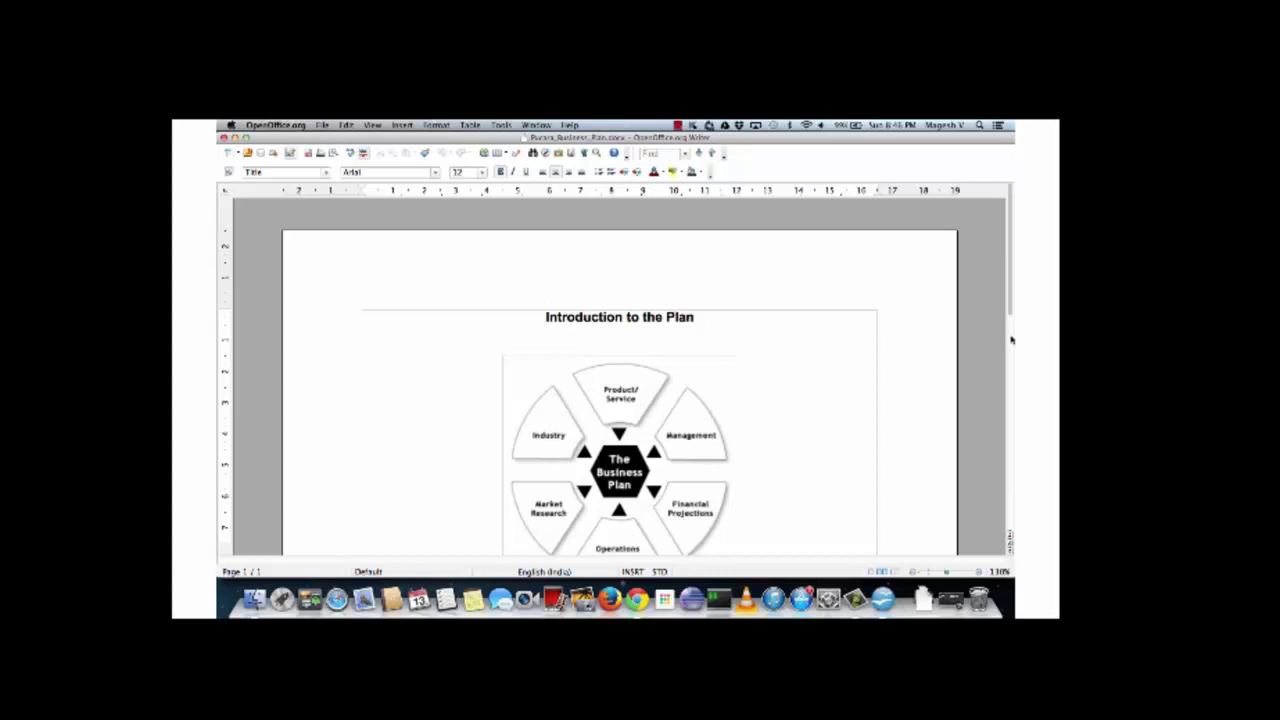
{"action": "scroll", "coordinate": [1010, 338], "scroll_direction": "down", "scroll_amount": 5}
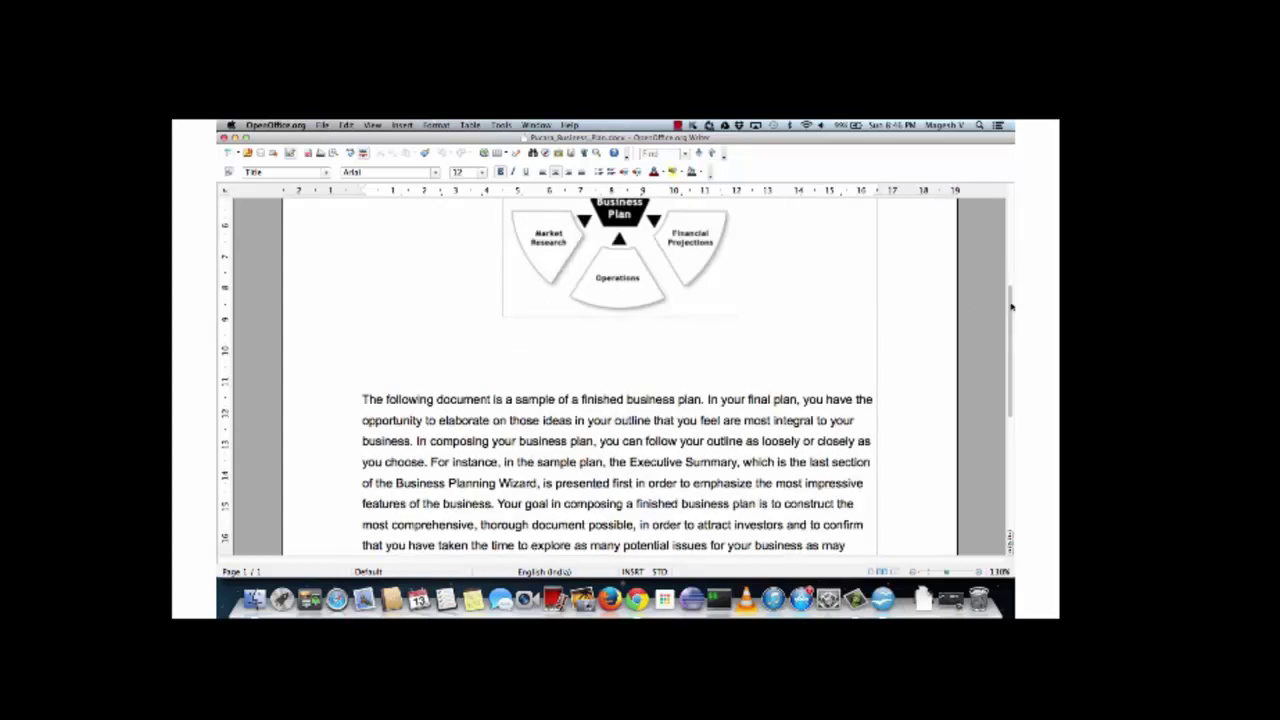